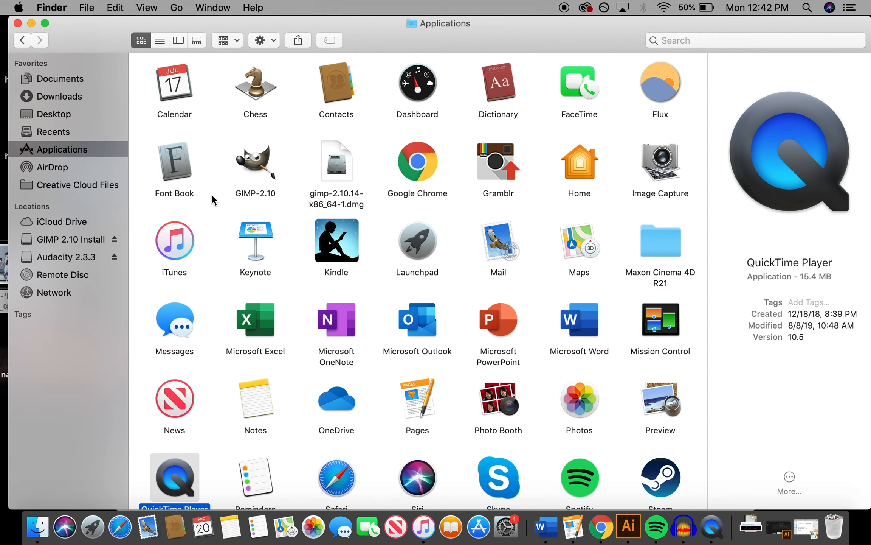
Step: Select GIMP-2.10 in Finder's Applications folder and launch it
{"action": "left_click", "coordinate": [251, 169]}
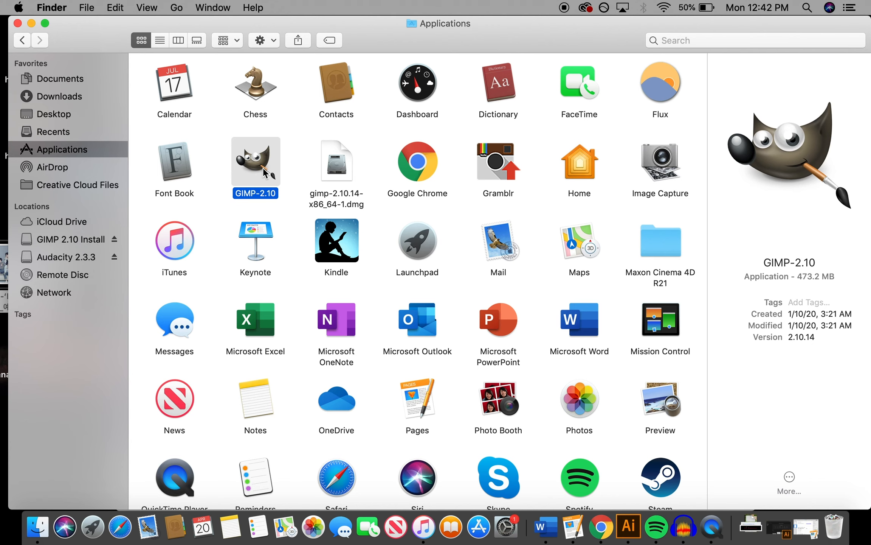
{"action": "double_click", "coordinate": [262, 167]}
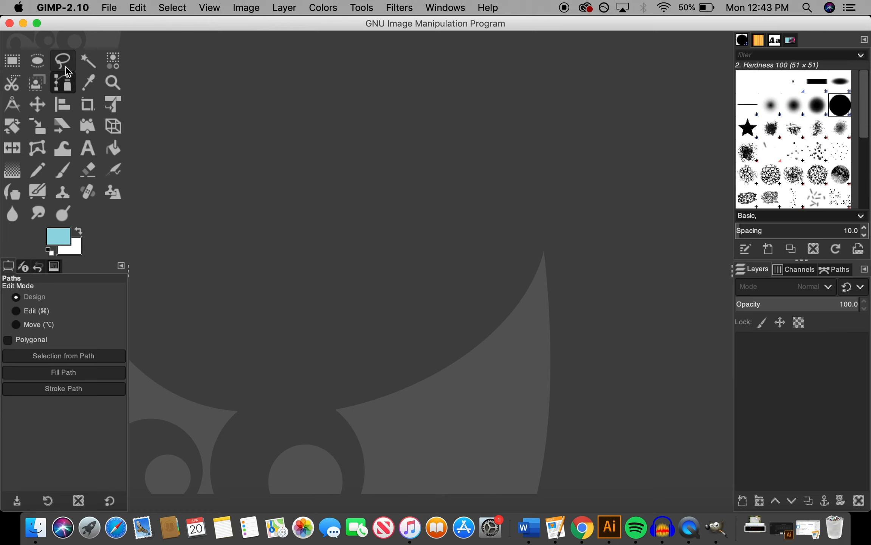
Step: Reset colours to black and white and set the Paintbrush to size 80, hardness 97.1
{"action": "left_click", "coordinate": [49, 251]}
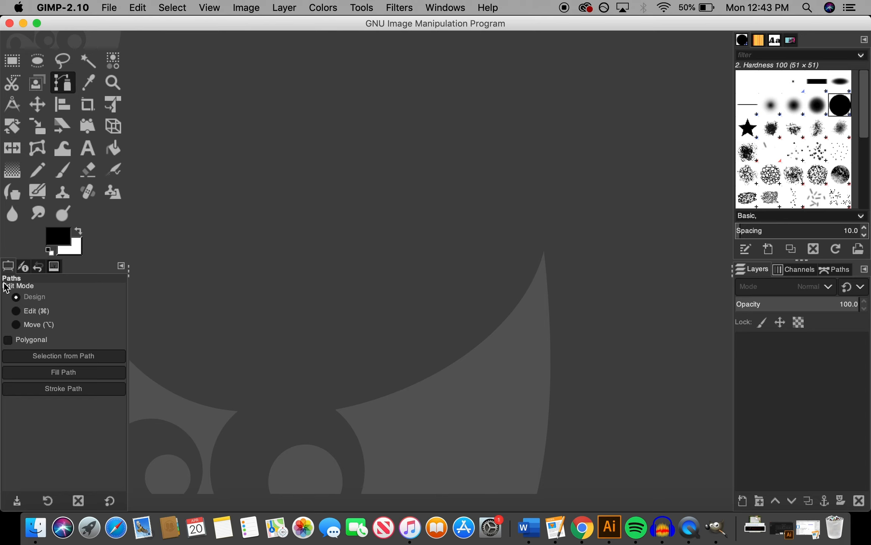
{"action": "left_click", "coordinate": [90, 84]}
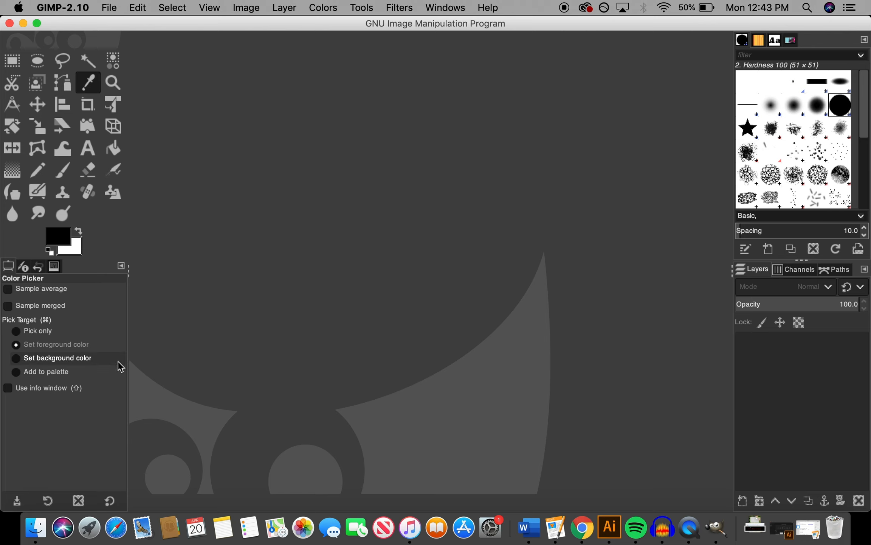
{"action": "left_click", "coordinate": [64, 171]}
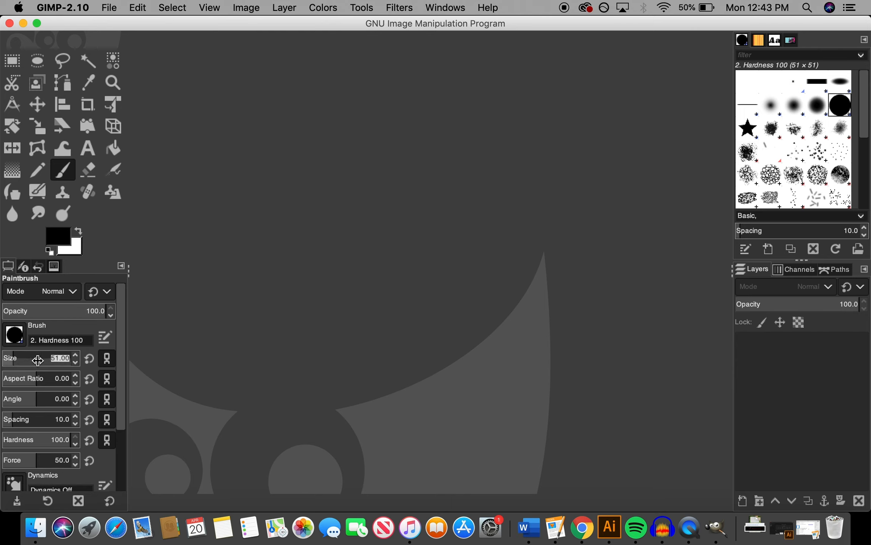
{"action": "left_click", "coordinate": [75, 355]}
{"action": "left_click_drag", "start_coordinate": [75, 356], "coordinate": [76, 356]}
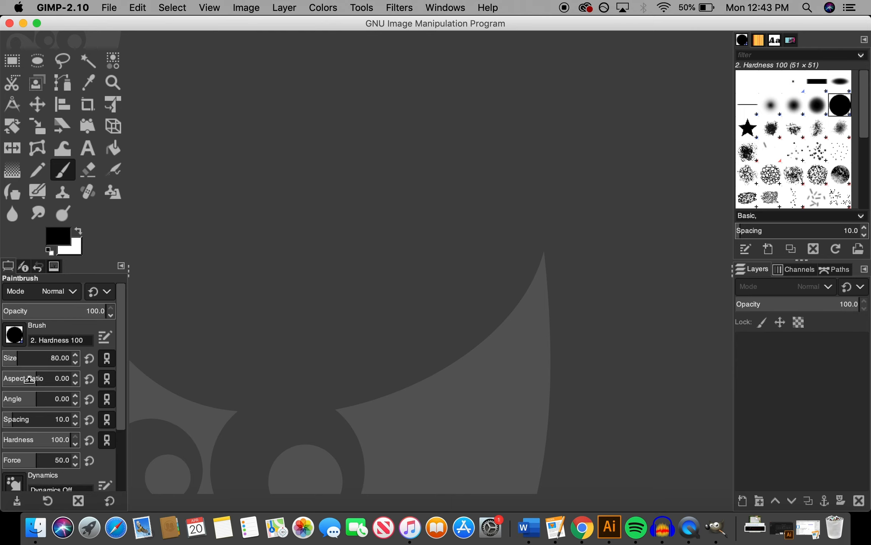
{"action": "left_click", "coordinate": [76, 443]}
{"action": "left_click", "coordinate": [114, 10]}
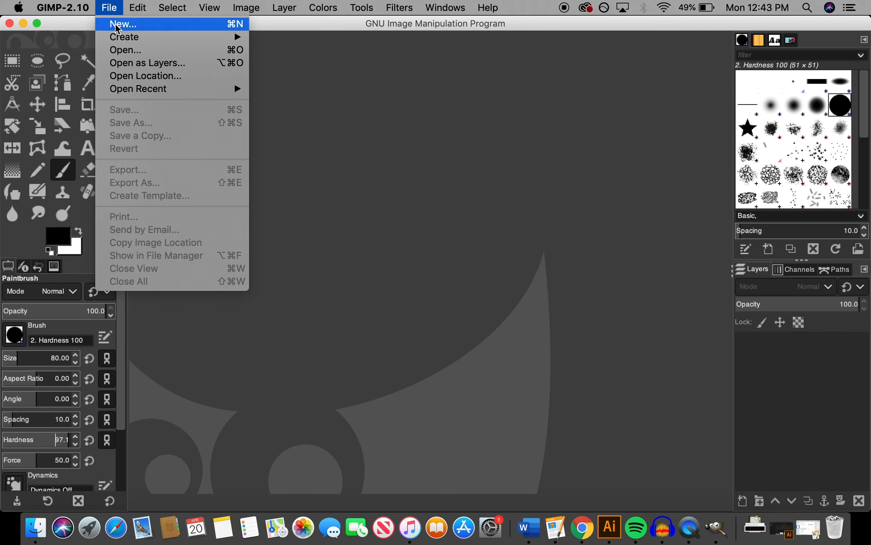
Step: Create a new 1050×600 px image from the US Business Card 88.9×50.8 mm template
{"action": "left_click", "coordinate": [190, 27]}
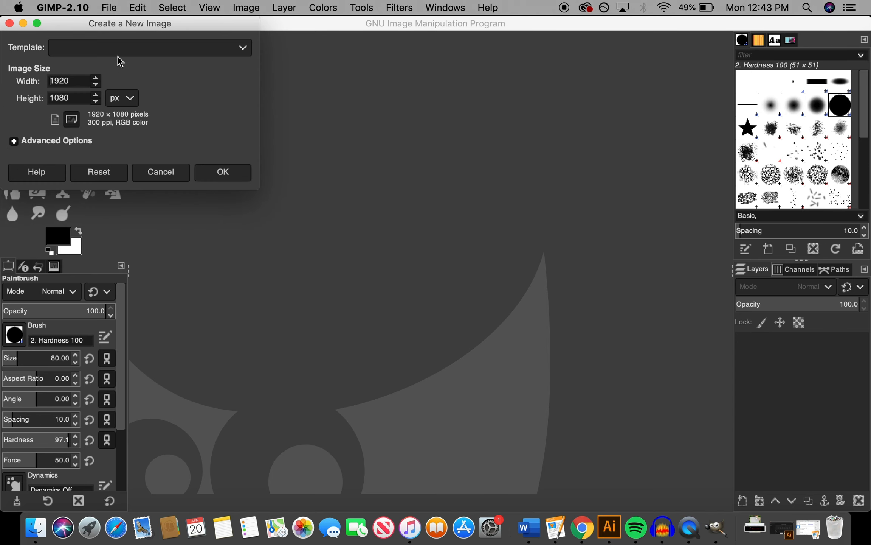
{"action": "left_click", "coordinate": [122, 53]}
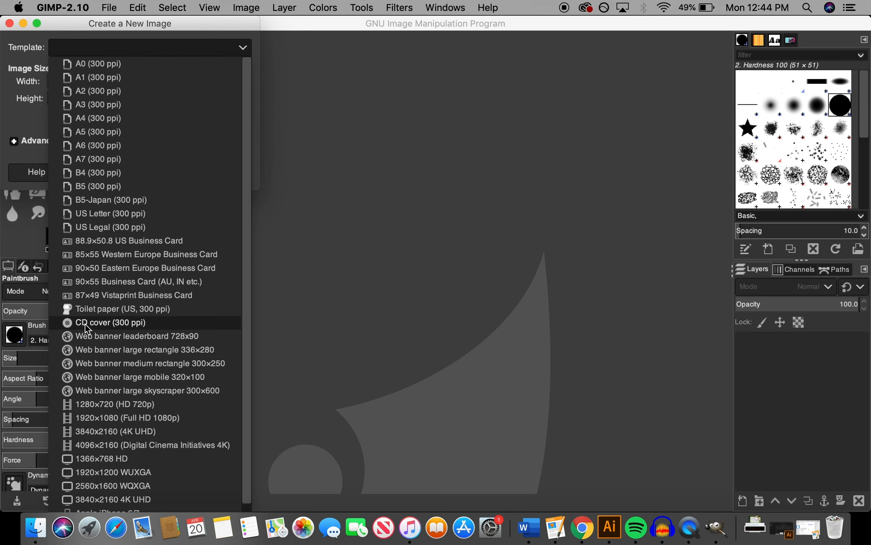
{"action": "scroll", "coordinate": [122, 376], "scroll_direction": "down", "scroll_amount": 3}
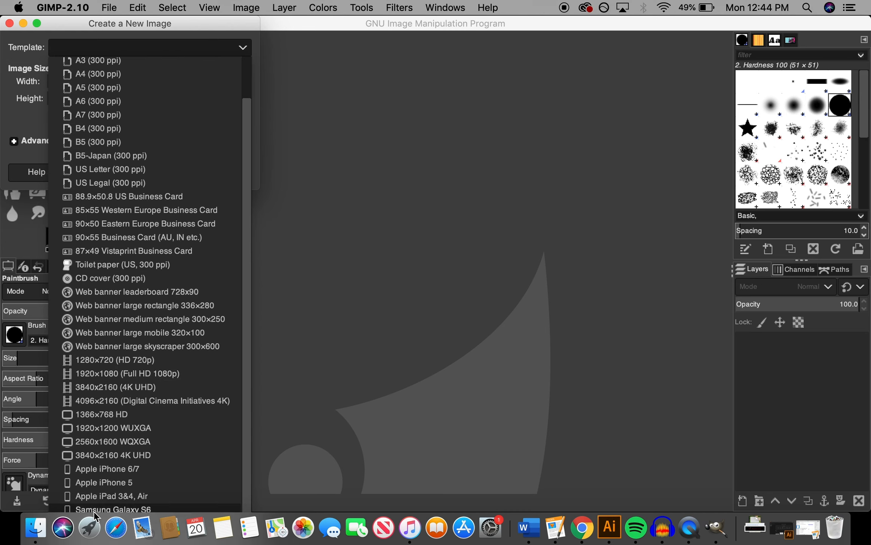
{"action": "scroll", "coordinate": [108, 414], "scroll_direction": "up", "scroll_amount": 3}
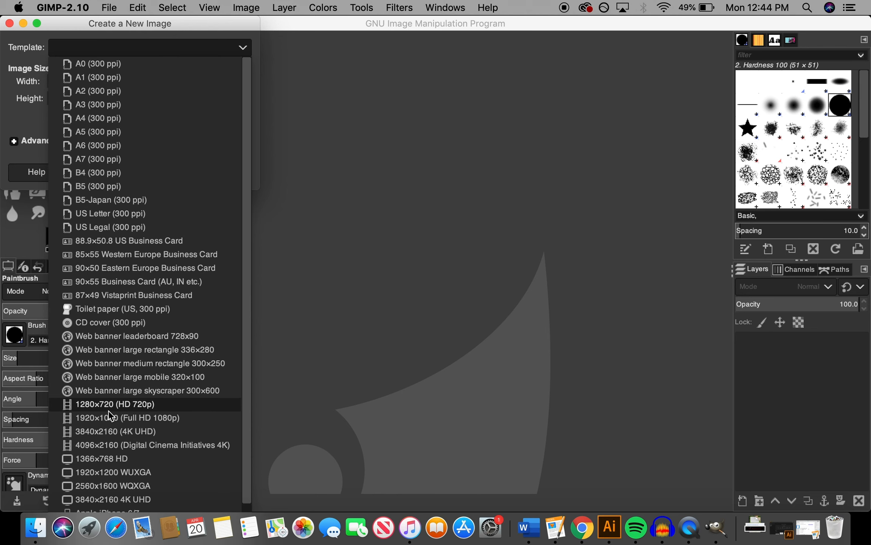
{"action": "left_click", "coordinate": [130, 241]}
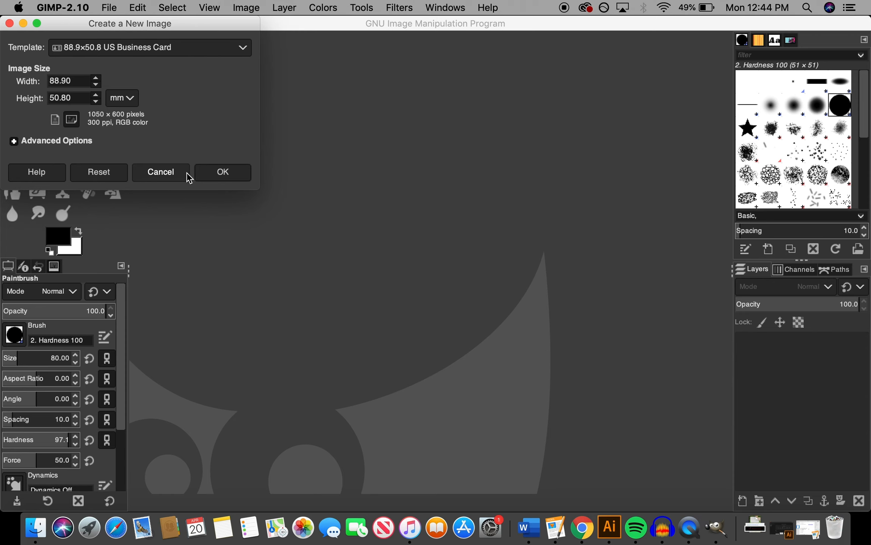
{"action": "left_click", "coordinate": [215, 179]}
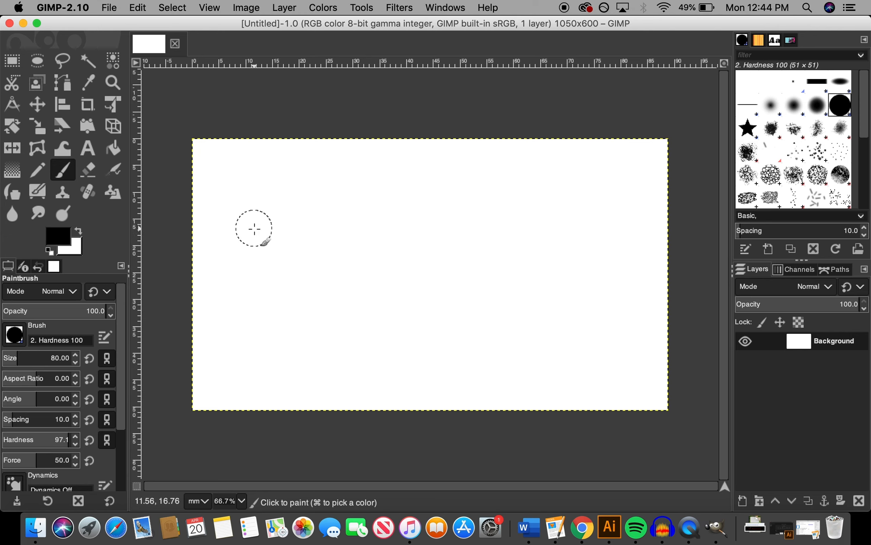
{"action": "mouse_move", "coordinate": [245, 239]}
{"action": "left_mouse_down"}
{"action": "mouse_move", "coordinate": [337, 199]}
{"action": "mouse_move", "coordinate": [380, 196]}
{"action": "mouse_move", "coordinate": [336, 267]}
{"action": "left_mouse_up"}
{"action": "left_click", "coordinate": [817, 174]}
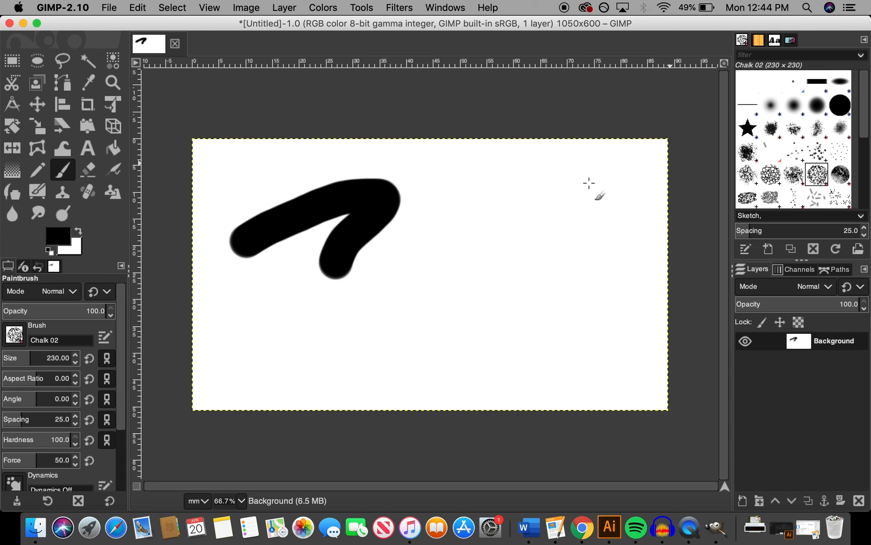
{"action": "mouse_move", "coordinate": [507, 206]}
{"action": "left_mouse_down"}
{"action": "mouse_move", "coordinate": [598, 237]}
{"action": "mouse_move", "coordinate": [599, 254]}
{"action": "mouse_move", "coordinate": [617, 227]}
{"action": "left_mouse_up"}
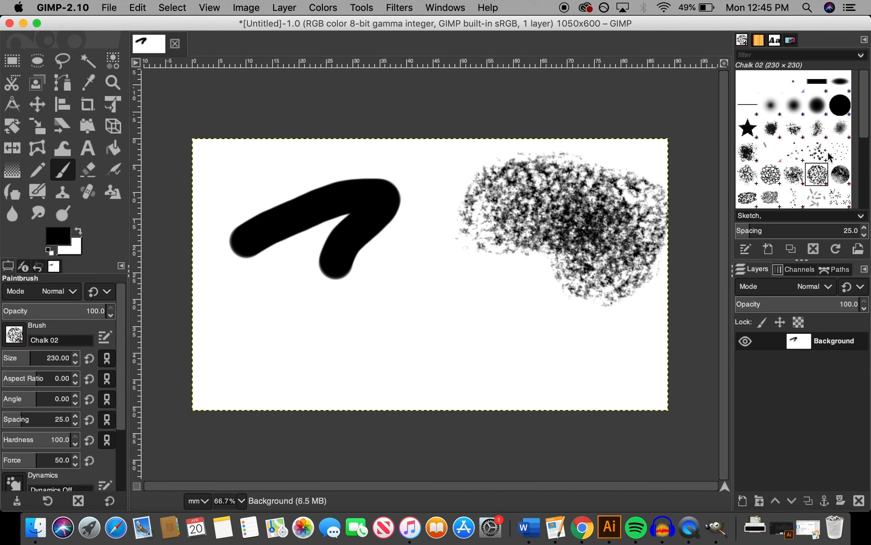
{"action": "scroll", "coordinate": [810, 165], "scroll_direction": "down", "scroll_amount": 5}
{"action": "left_click", "coordinate": [747, 197]}
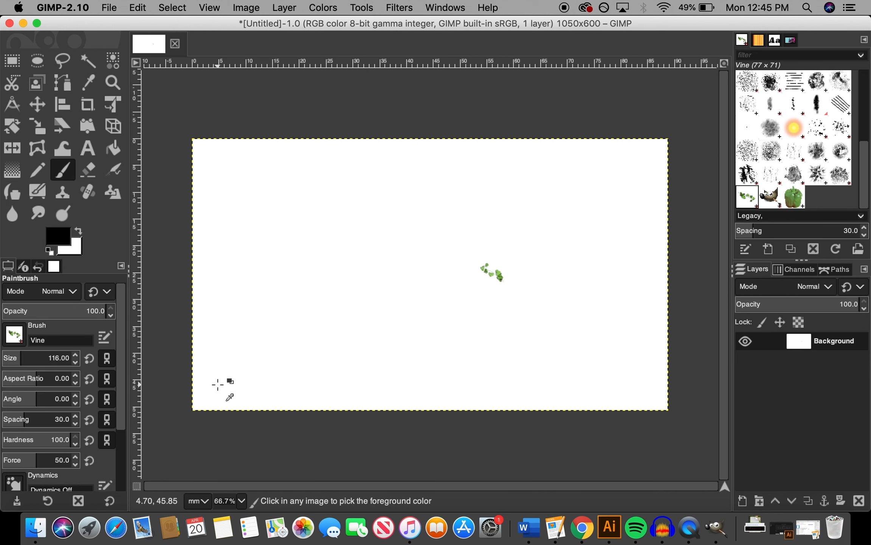
{"action": "key", "text": "ctrl+z"}
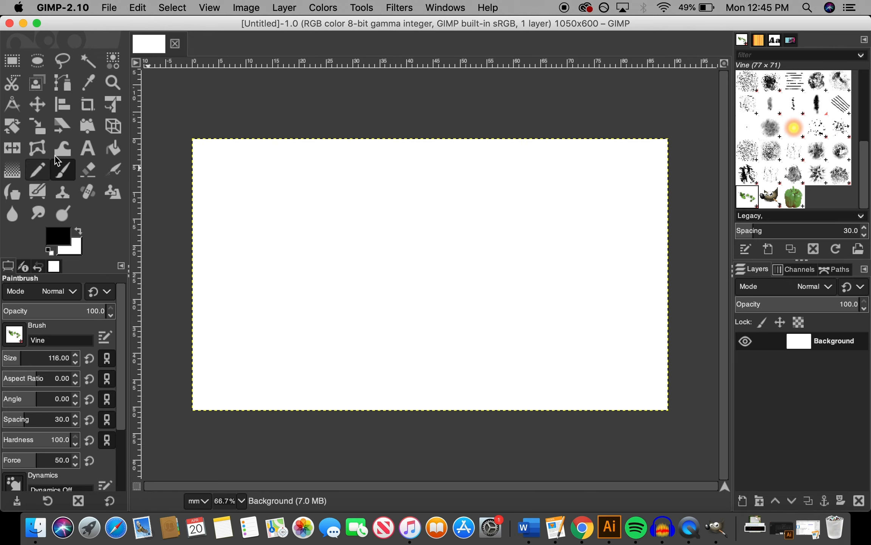
{"action": "left_click", "coordinate": [90, 149]}
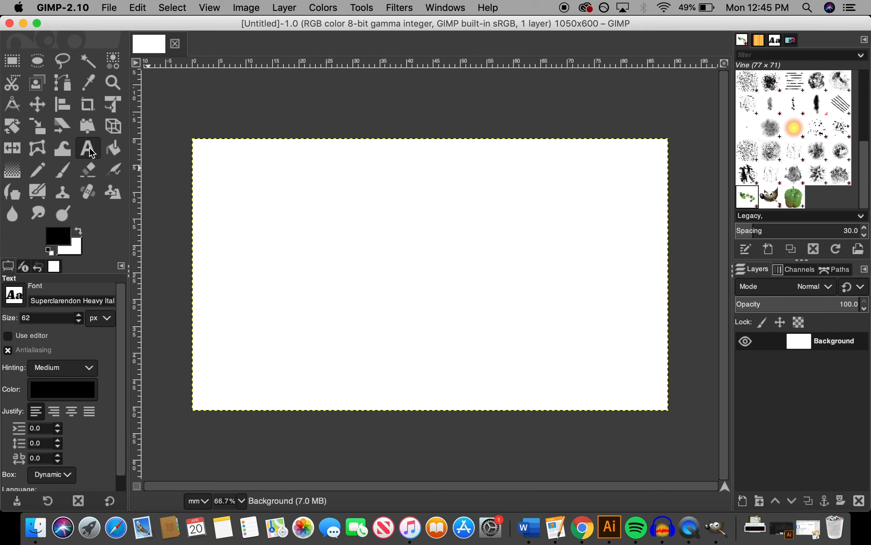
{"action": "left_click", "coordinate": [89, 89]}
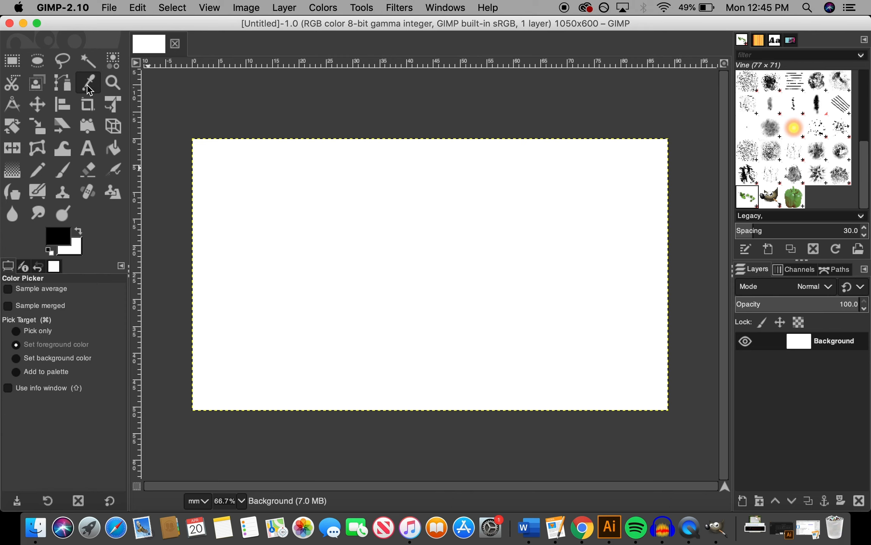
{"action": "left_click", "coordinate": [45, 109]}
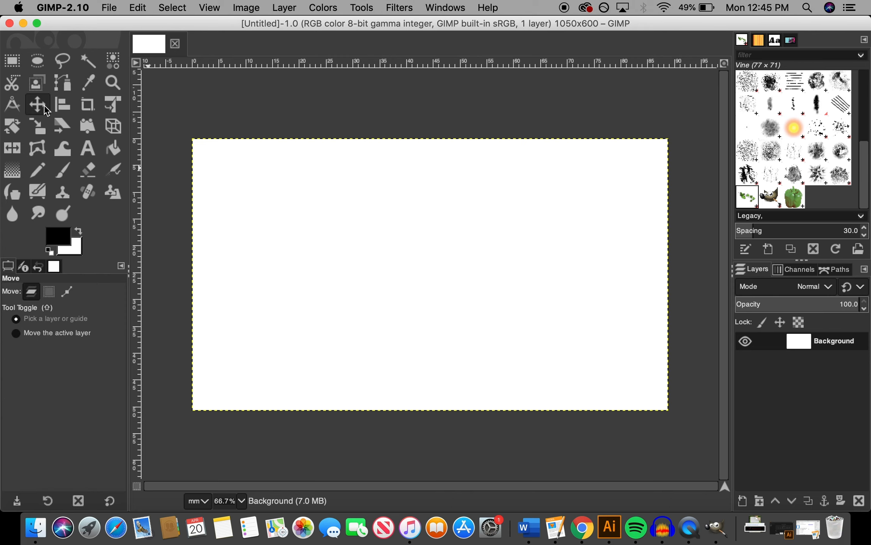
{"action": "left_click", "coordinate": [61, 170]}
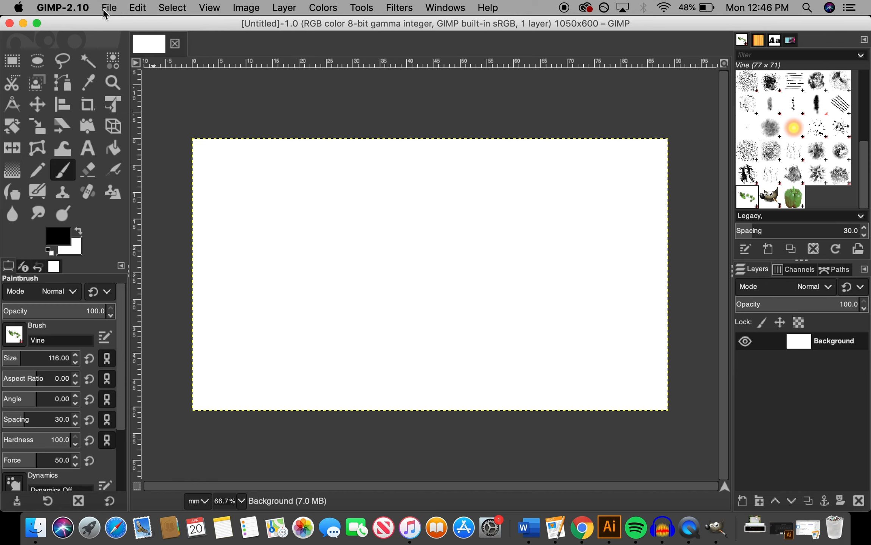
{"action": "left_click", "coordinate": [114, 13]}
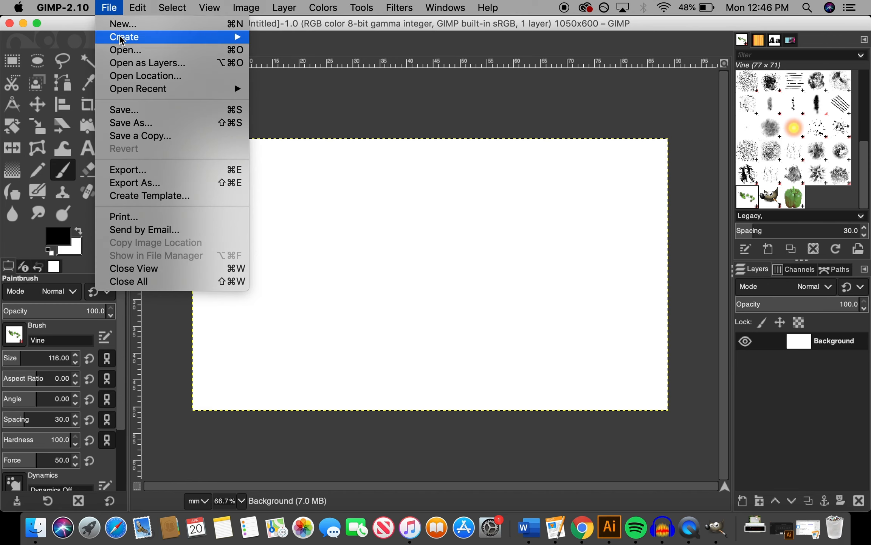
{"action": "left_click", "coordinate": [729, 242]}
{"action": "key", "text": "q"}
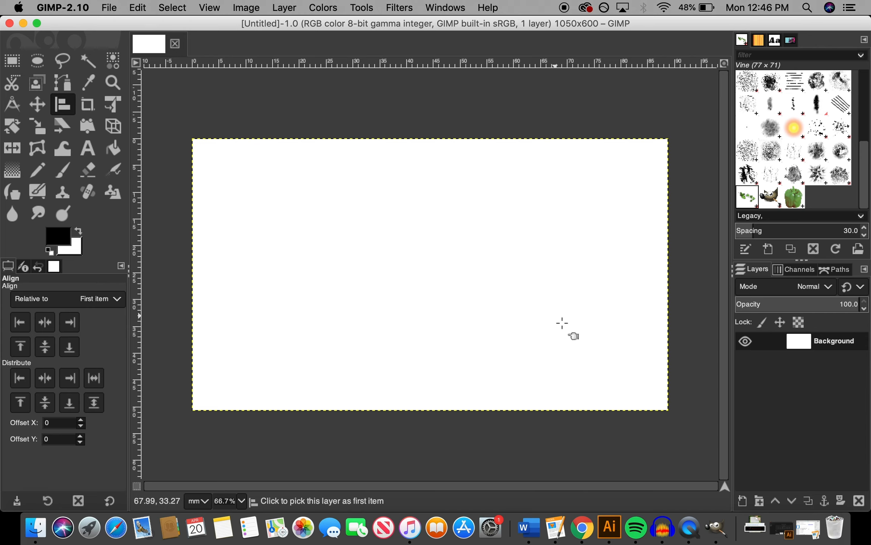
{"action": "left_click", "coordinate": [284, 8]}
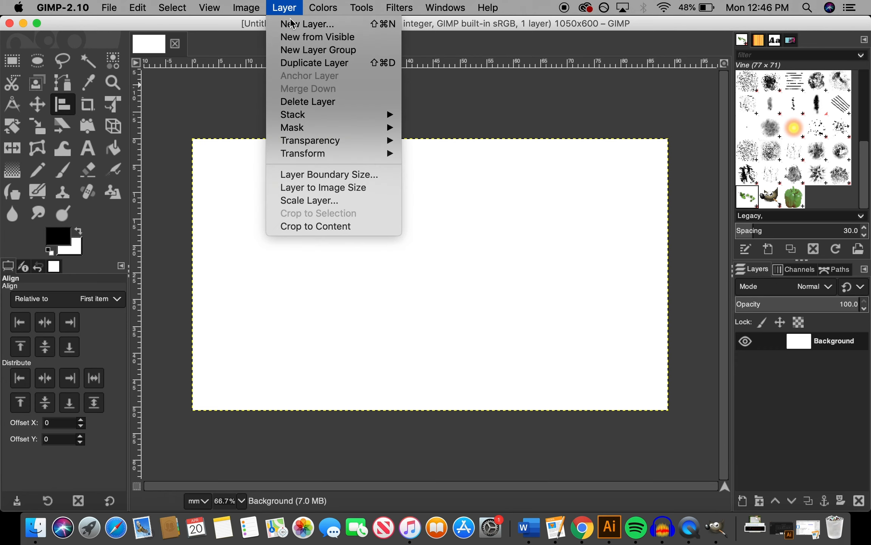
Step: Add a new layer named 'layer 1' and stamp a green pepper in the card's centre
{"action": "left_click", "coordinate": [294, 24]}
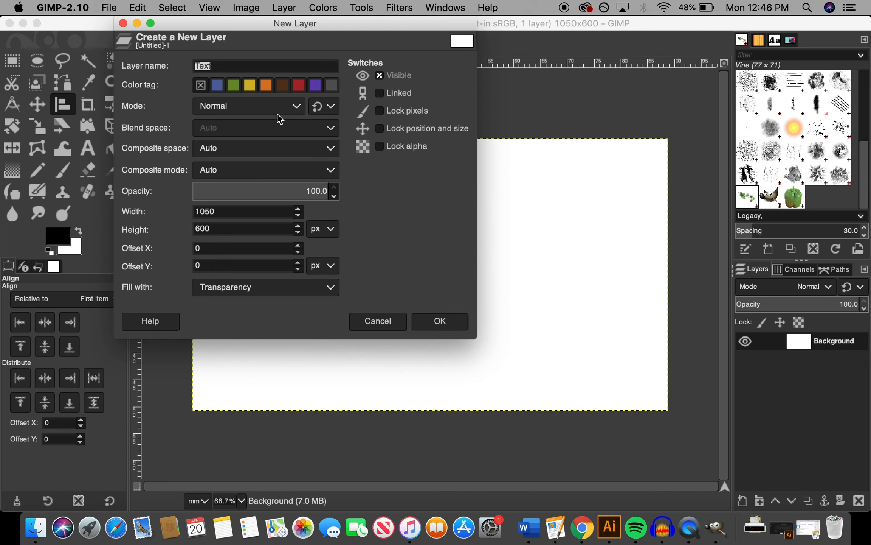
{"action": "type", "text": "layer 1"}
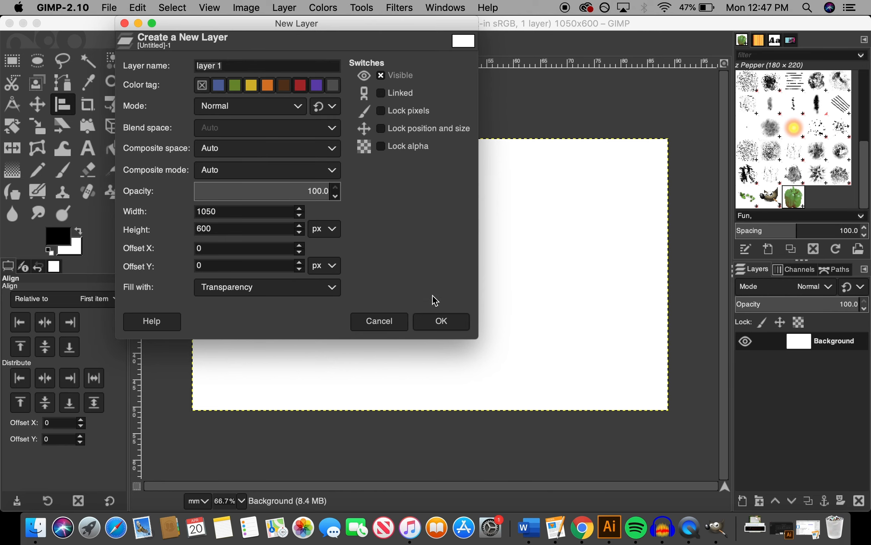
{"action": "left_click", "coordinate": [441, 321]}
{"action": "left_click", "coordinate": [63, 171]}
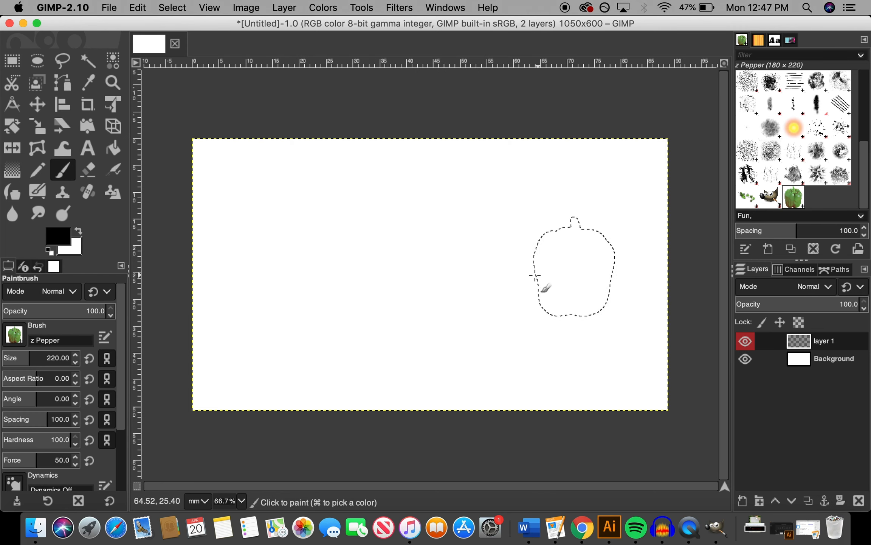
{"action": "left_click", "coordinate": [409, 271]}
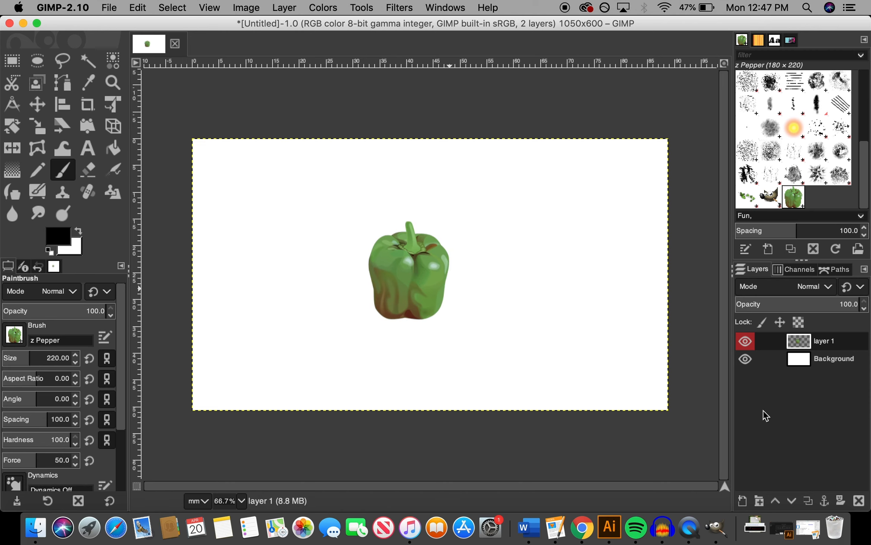
Step: Check the pepper by toggling layer visibility, then delete layer 1
{"action": "left_click", "coordinate": [745, 341]}
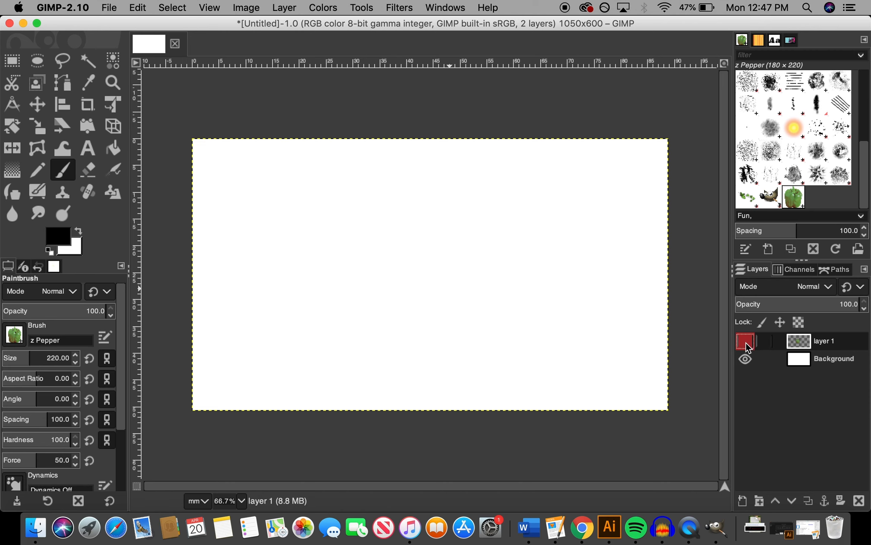
{"action": "left_click", "coordinate": [746, 341]}
{"action": "left_click", "coordinate": [745, 341]}
{"action": "left_click", "coordinate": [745, 341]}
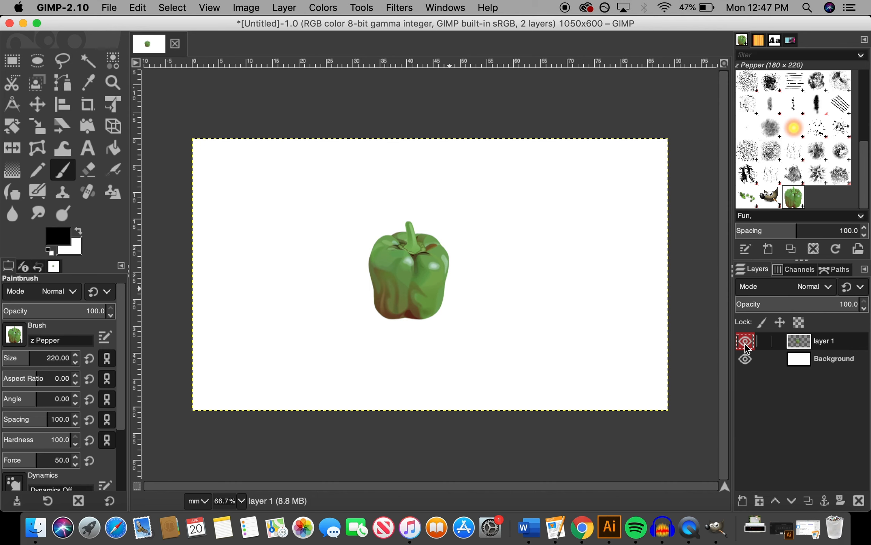
{"action": "left_click", "coordinate": [746, 361]}
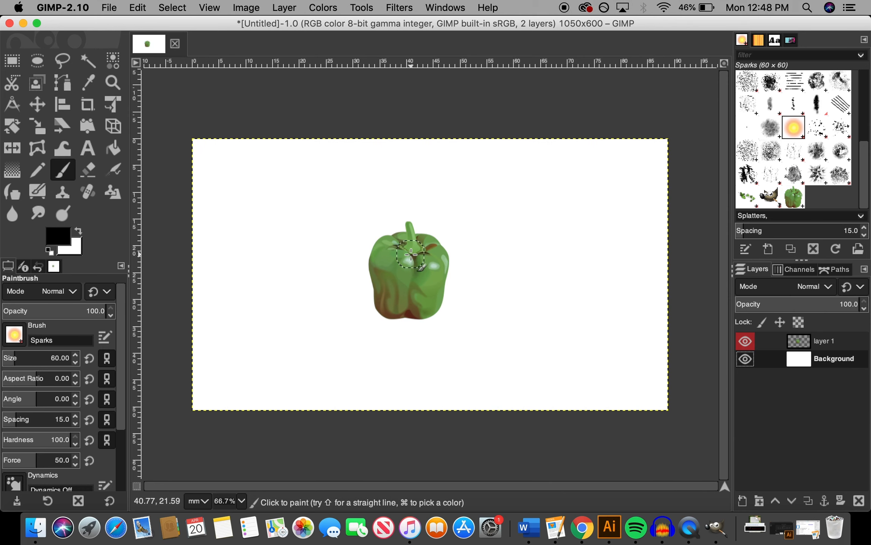
{"action": "left_click", "coordinate": [805, 342]}
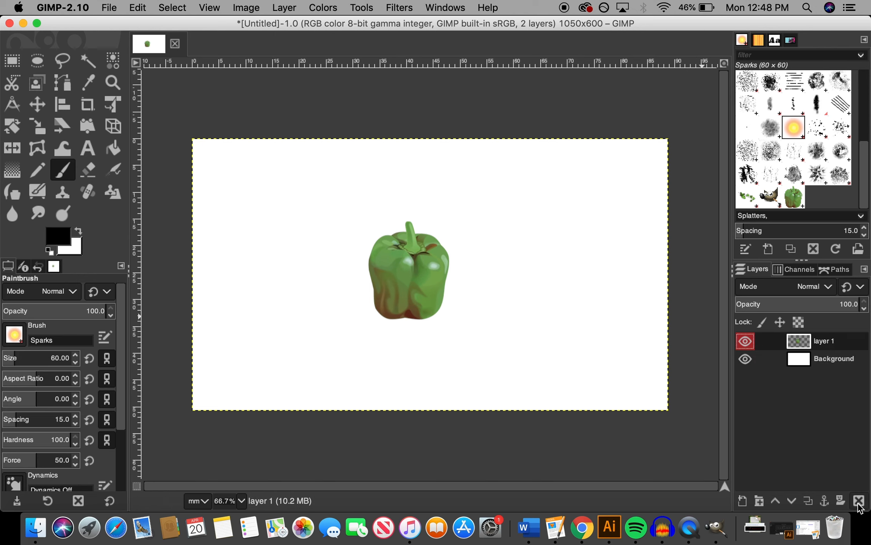
{"action": "left_click", "coordinate": [858, 502]}
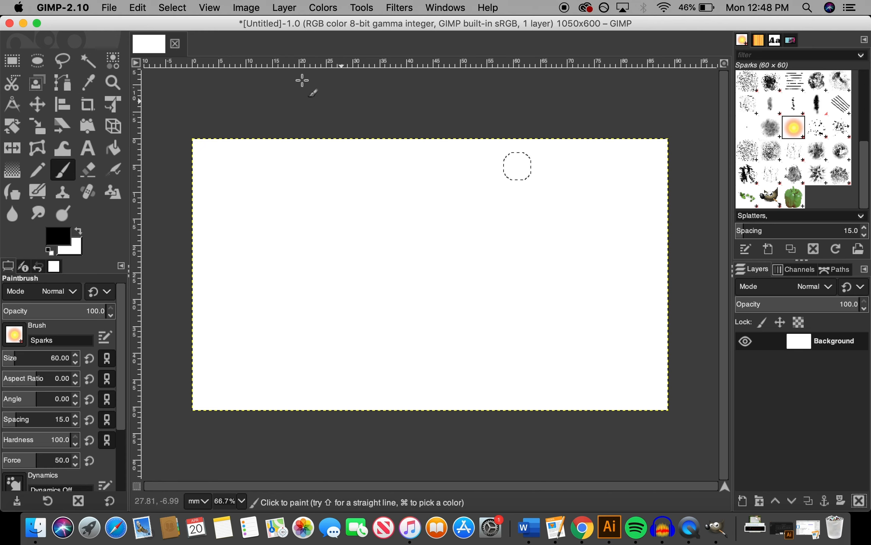
{"action": "left_click", "coordinate": [275, 8]}
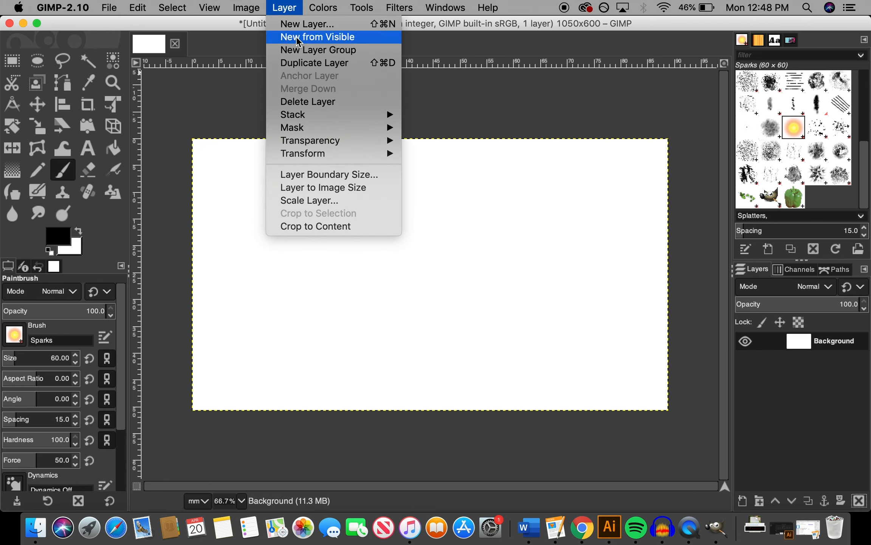
Step: Open bts2.jpg as a layer and convert it to the built-in sRGB profile
{"action": "mouse_move", "coordinate": [109, 8]}
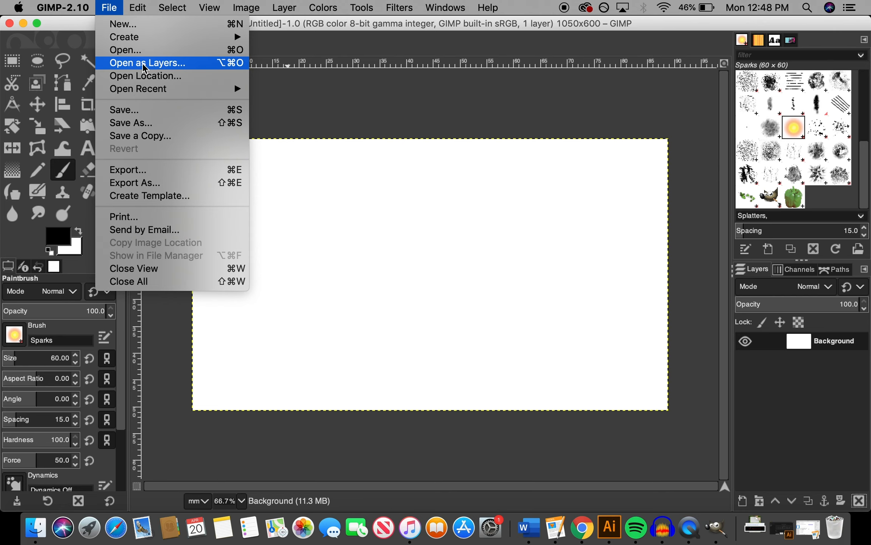
{"action": "left_click", "coordinate": [145, 63]}
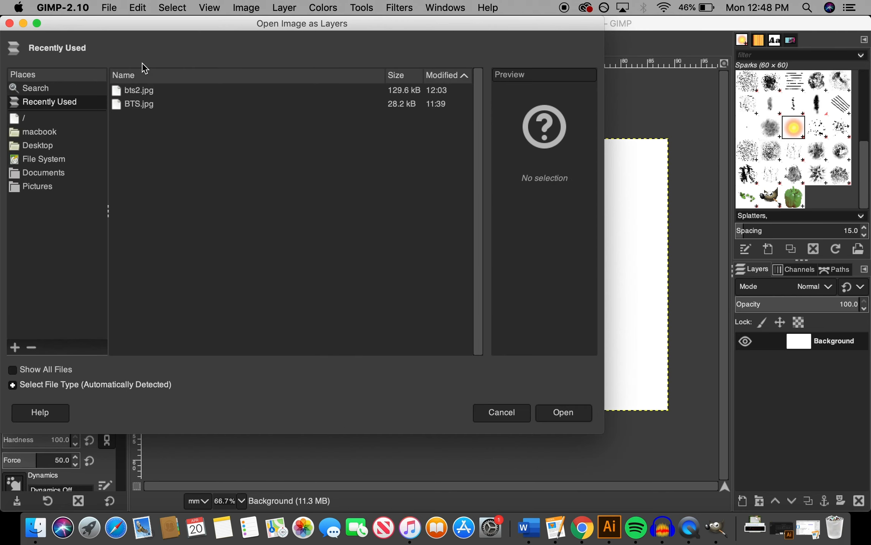
{"action": "left_click", "coordinate": [147, 92]}
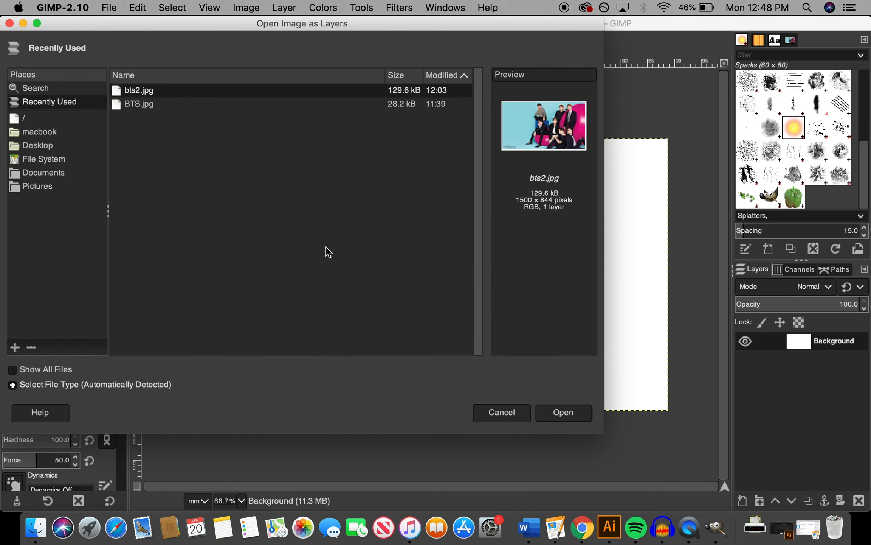
{"action": "left_click", "coordinate": [556, 418]}
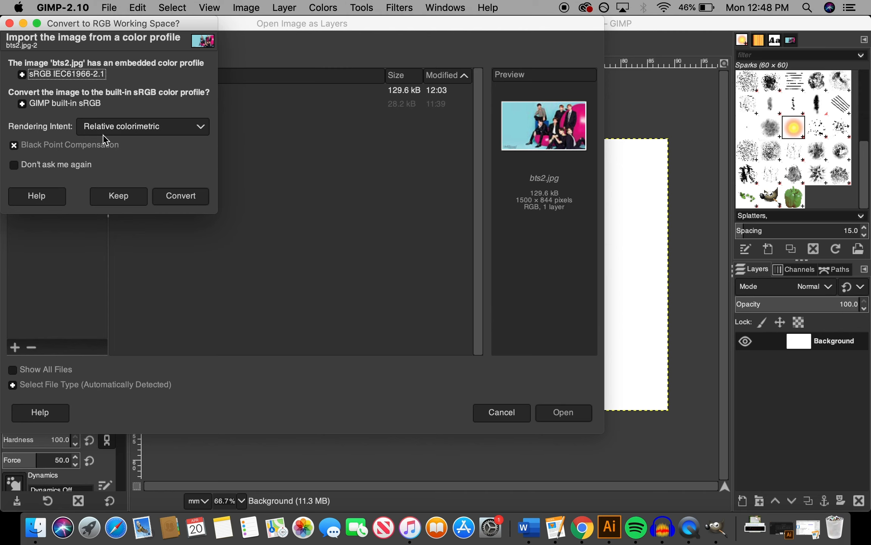
{"action": "left_click", "coordinate": [36, 107]}
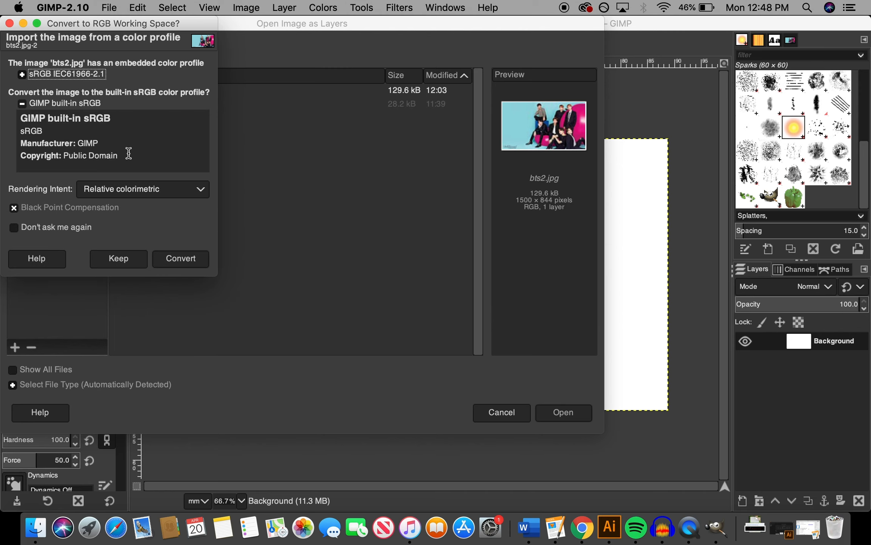
{"action": "left_click", "coordinate": [173, 256]}
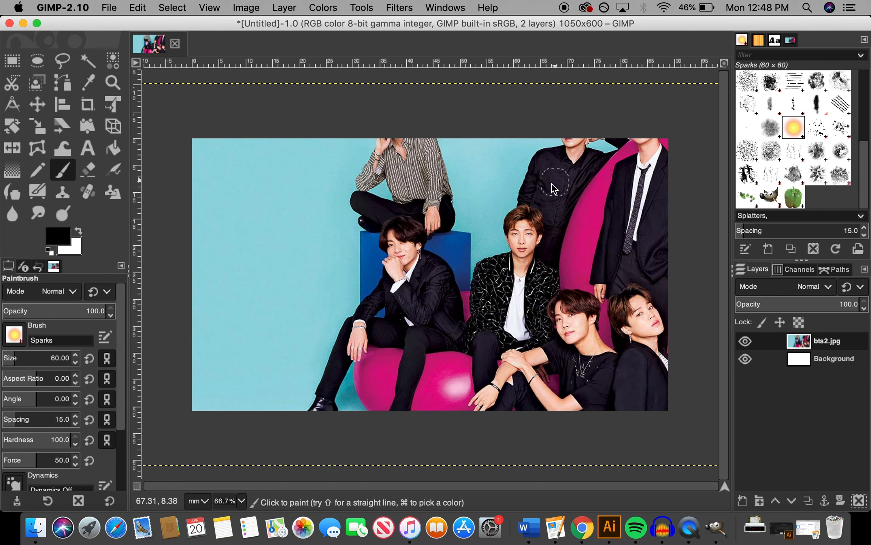
Step: Select the Move tool and zoom out and in to inspect the oversized photo layer
{"action": "left_click", "coordinate": [37, 104]}
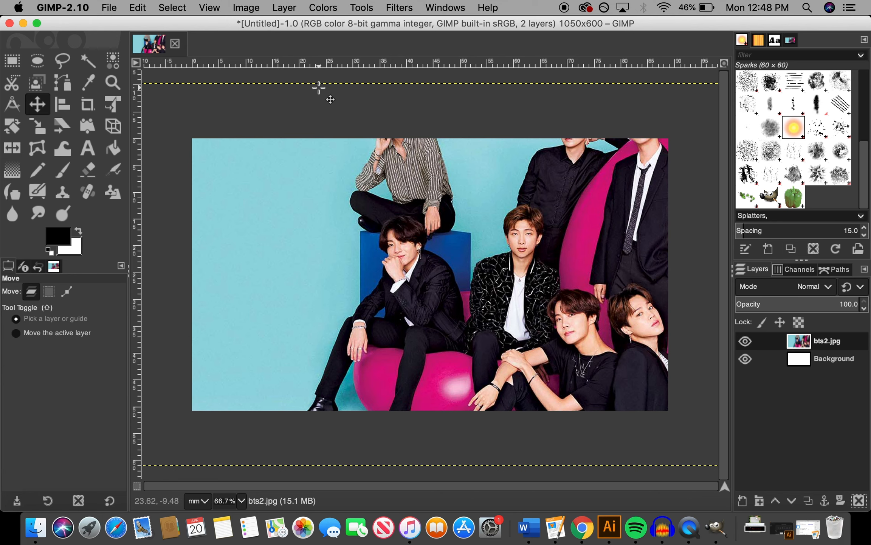
{"action": "key", "text": "minus"}
{"action": "key", "text": "minus"}
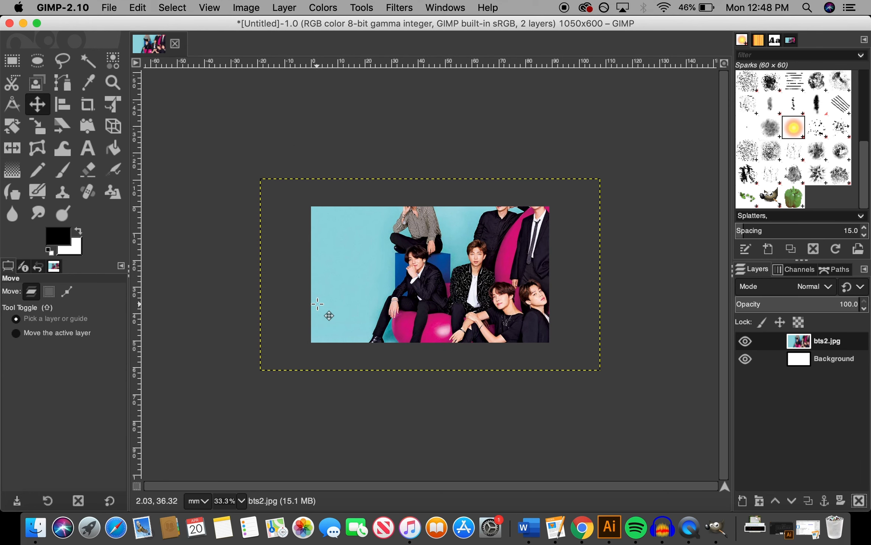
{"action": "key", "text": "plus"}
{"action": "key", "text": "plus"}
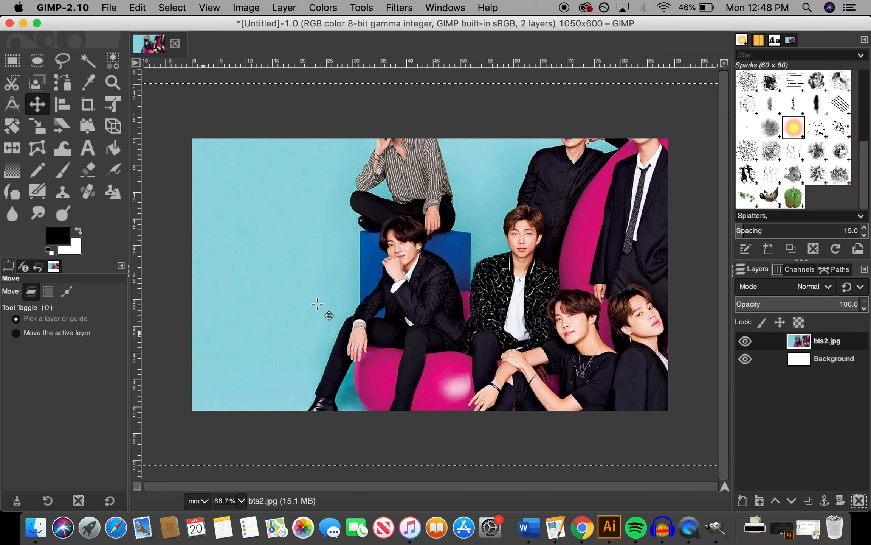
{"action": "key", "text": "plus"}
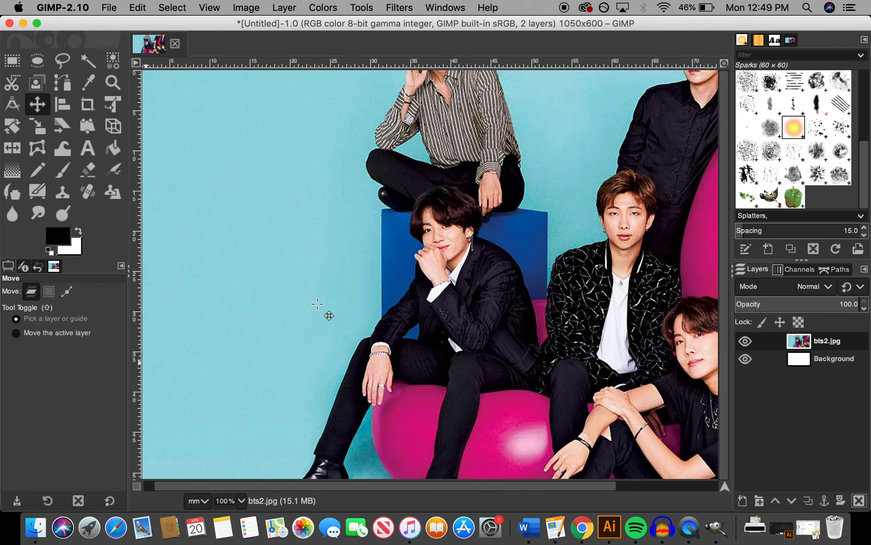
{"action": "key", "text": "minus"}
{"action": "key", "text": "minus"}
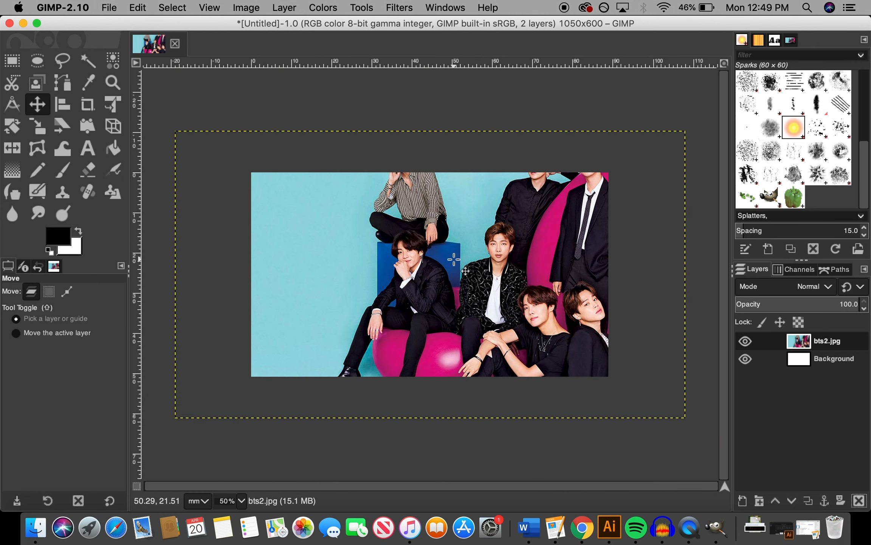
Step: Scale the bts2.jpg layer down to 920 × 518 pixels with Scale Layer
{"action": "right_click", "coordinate": [455, 260]}
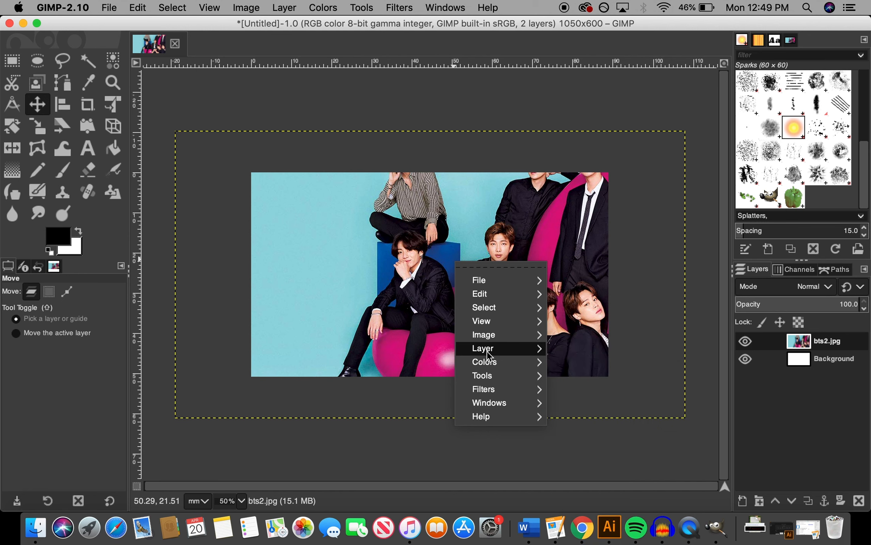
{"action": "mouse_move", "coordinate": [488, 356]}
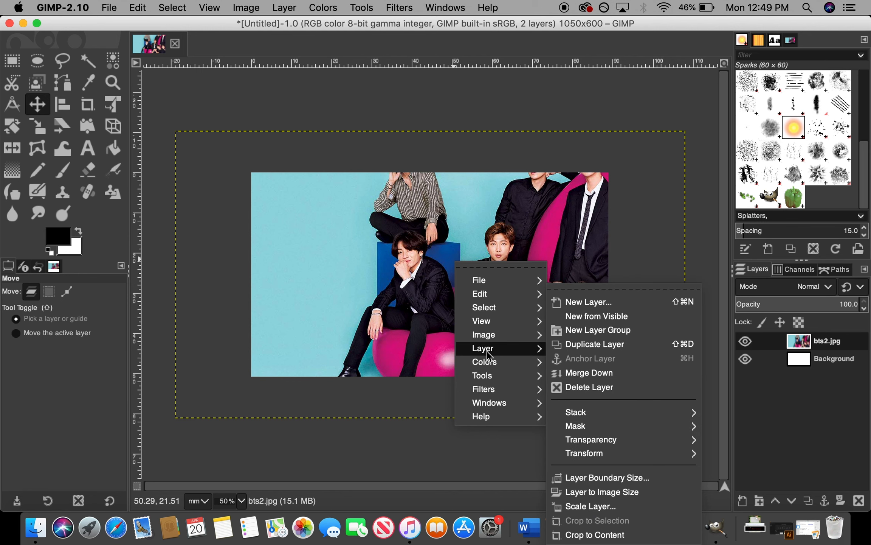
{"action": "left_click", "coordinate": [610, 506]}
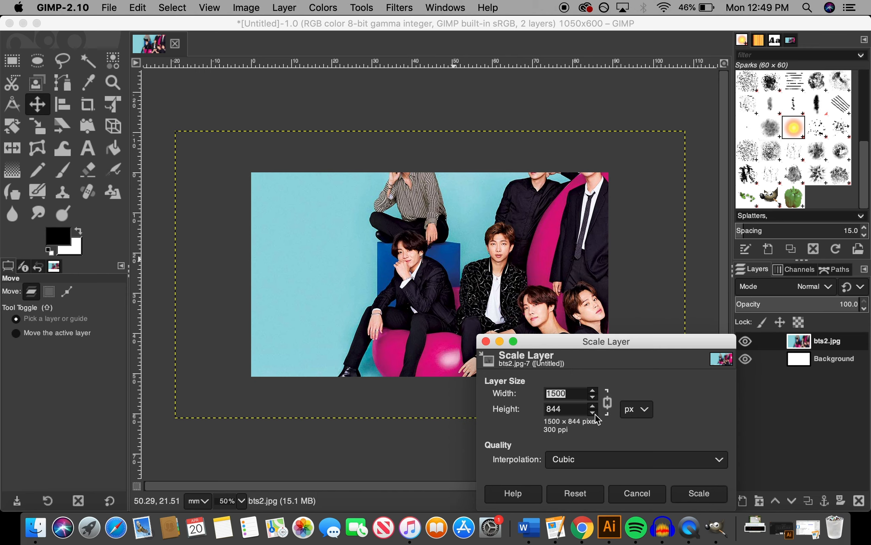
{"action": "left_click", "coordinate": [608, 402]}
{"action": "left_click", "coordinate": [593, 398]}
{"action": "left_click", "coordinate": [575, 493]}
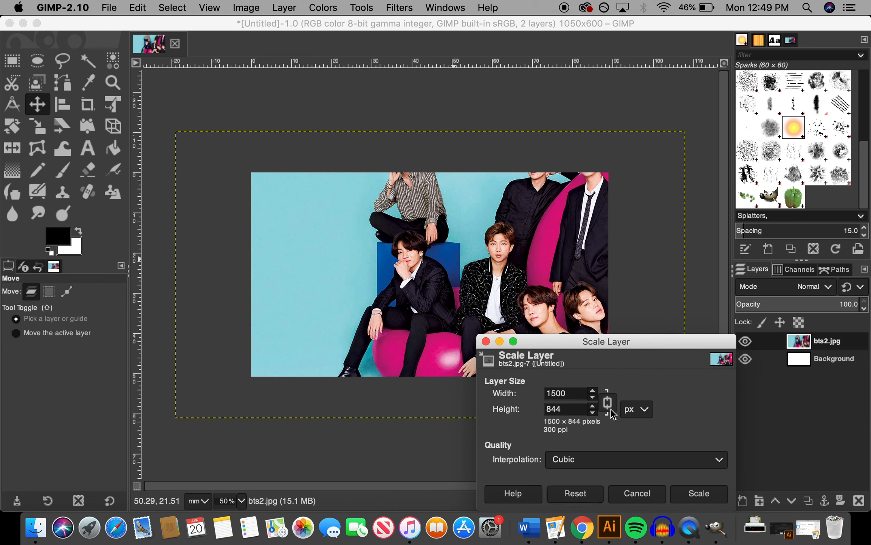
{"action": "left_click_drag", "start_coordinate": [593, 397], "coordinate": [592, 397]}
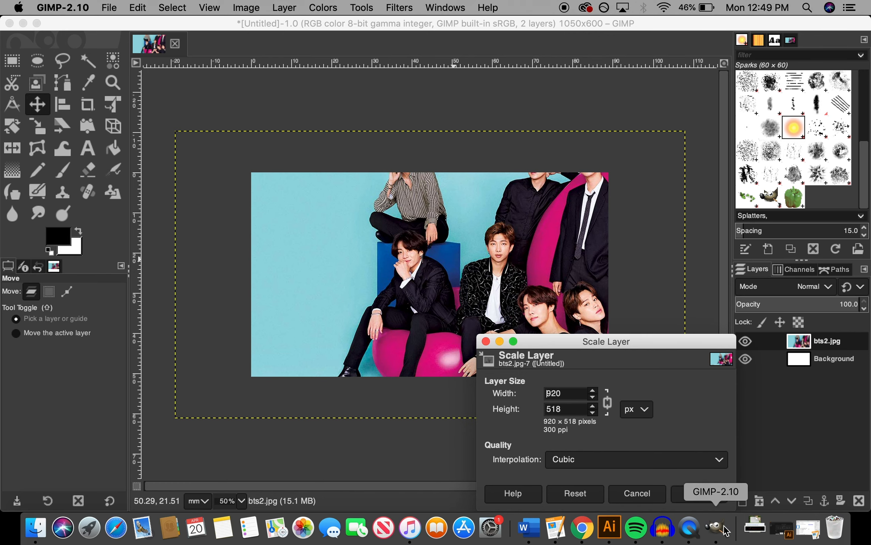
{"action": "left_click", "coordinate": [695, 493]}
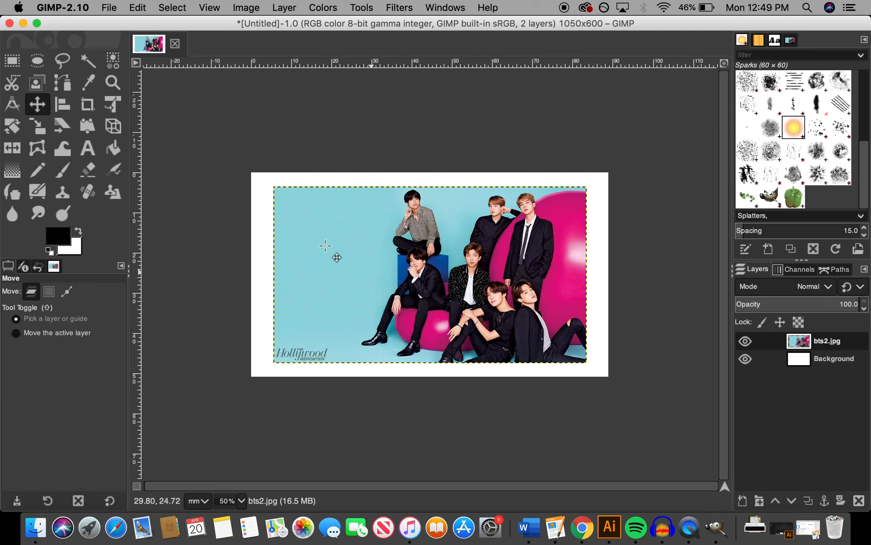
Step: Drag the photo layer flush against the canvas's bottom-right corner
{"action": "left_click_drag", "start_coordinate": [459, 256], "coordinate": [532, 278]}
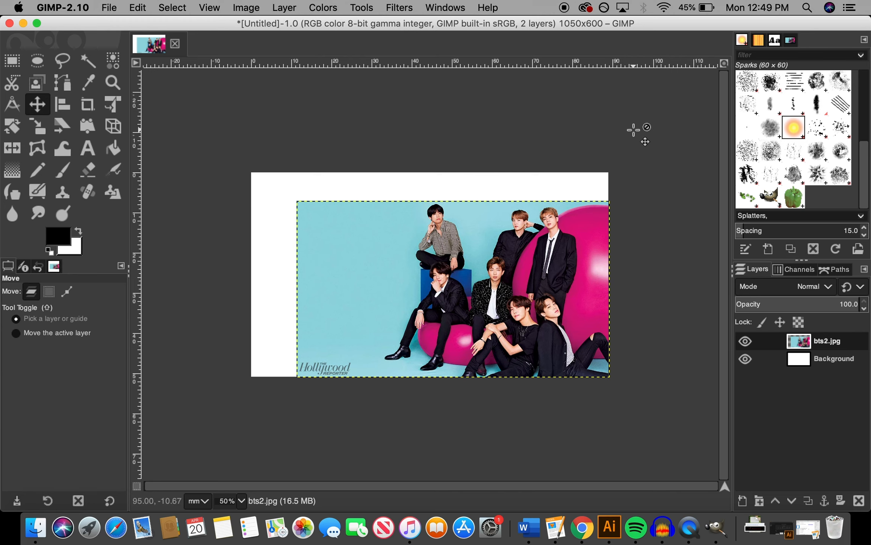
{"action": "left_click", "coordinate": [64, 171]}
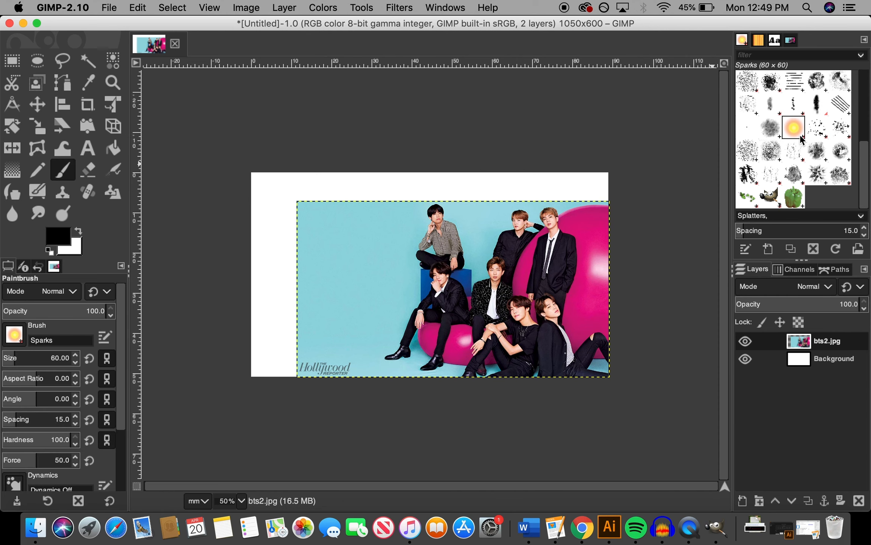
Step: Choose the 2. Hardness 100 brush, test a stroke over the logo, and undo it
{"action": "scroll", "coordinate": [802, 140], "scroll_direction": "up", "scroll_amount": 5}
{"action": "left_click", "coordinate": [847, 110]}
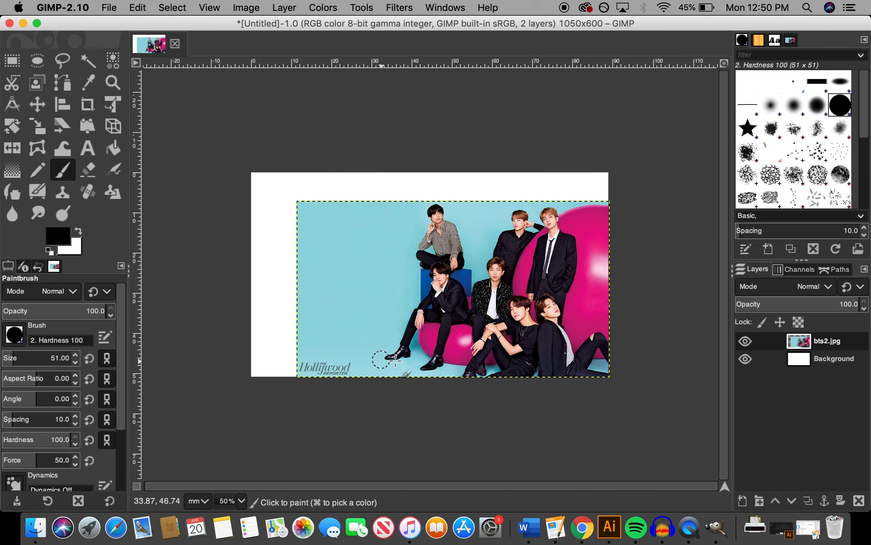
{"action": "key", "text": "i"}
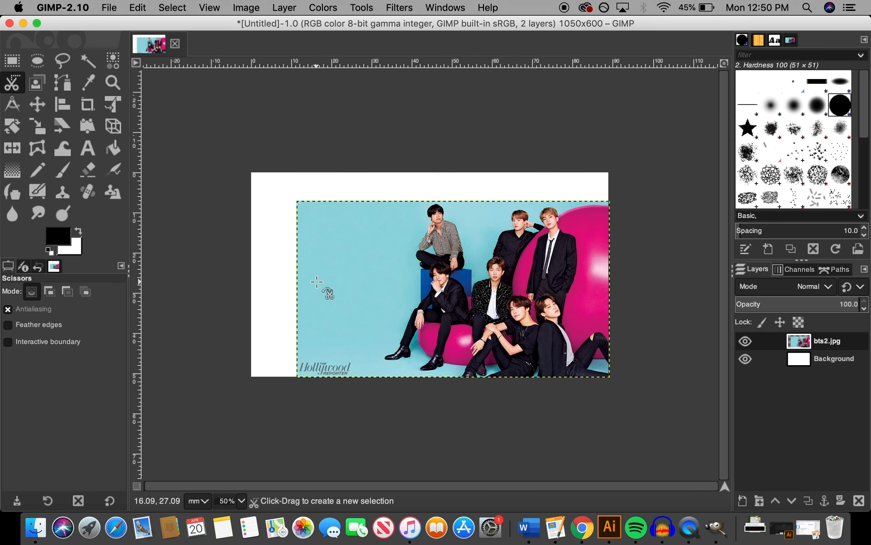
{"action": "key", "text": "p"}
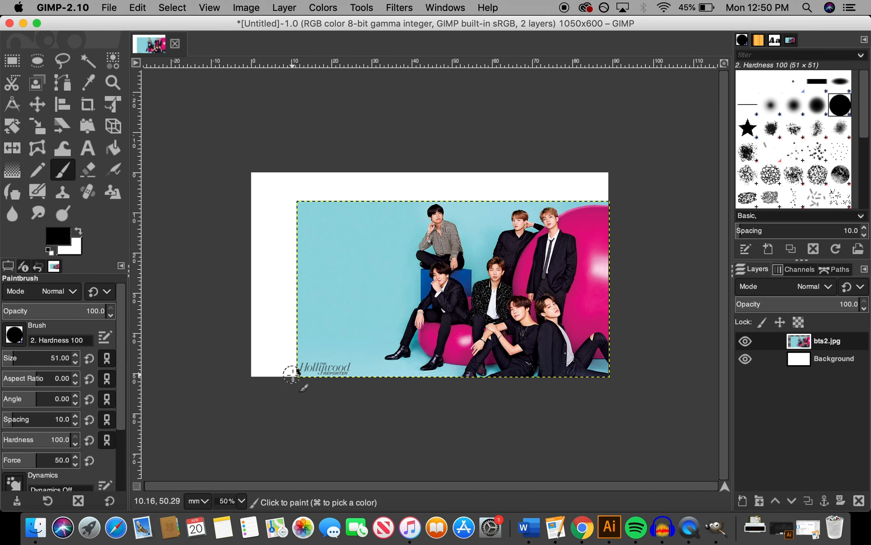
{"action": "left_click_drag", "start_coordinate": [291, 374], "coordinate": [336, 371]}
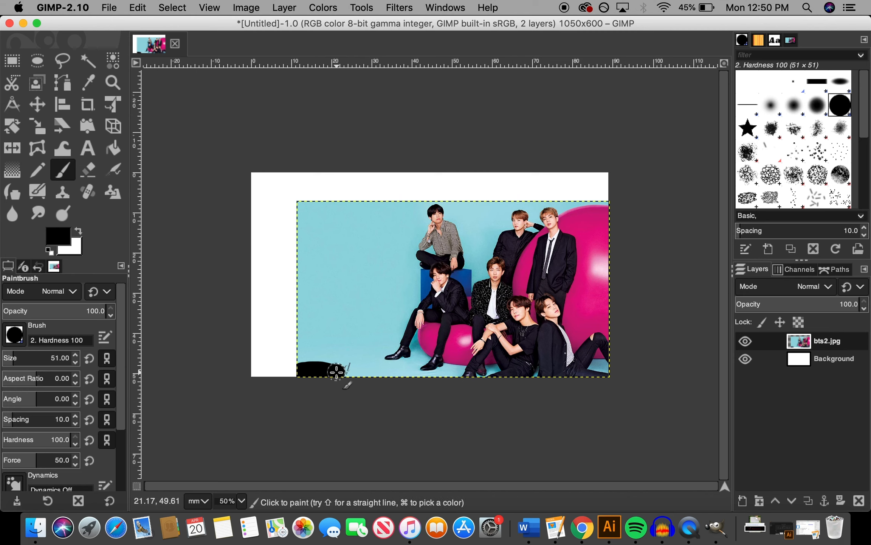
{"action": "key", "text": "super+z"}
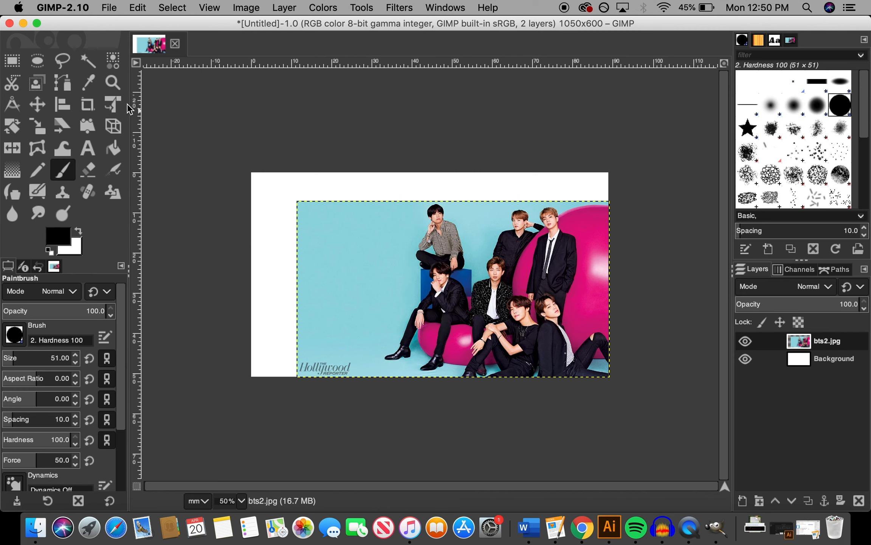
{"action": "left_click", "coordinate": [88, 82]}
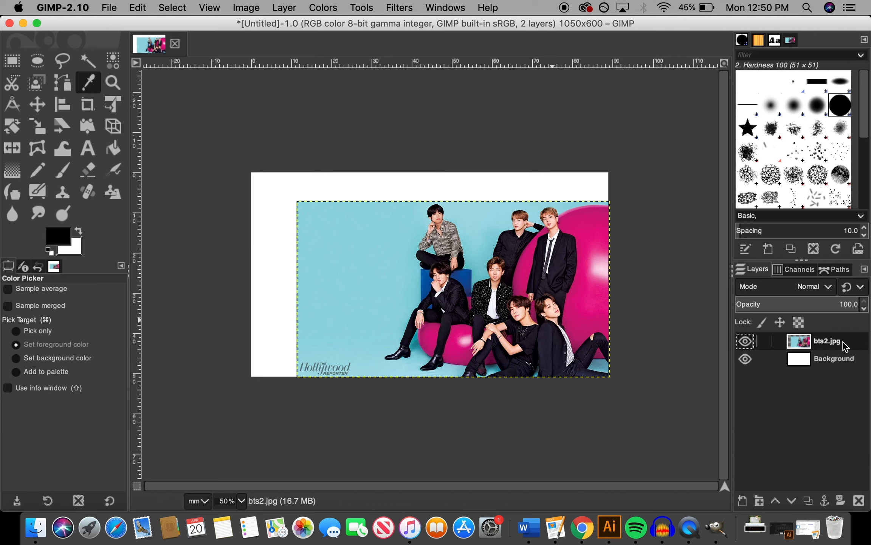
Step: Sample the photo's light blue as foreground and dab it on the white Background margin
{"action": "left_click", "coordinate": [365, 299]}
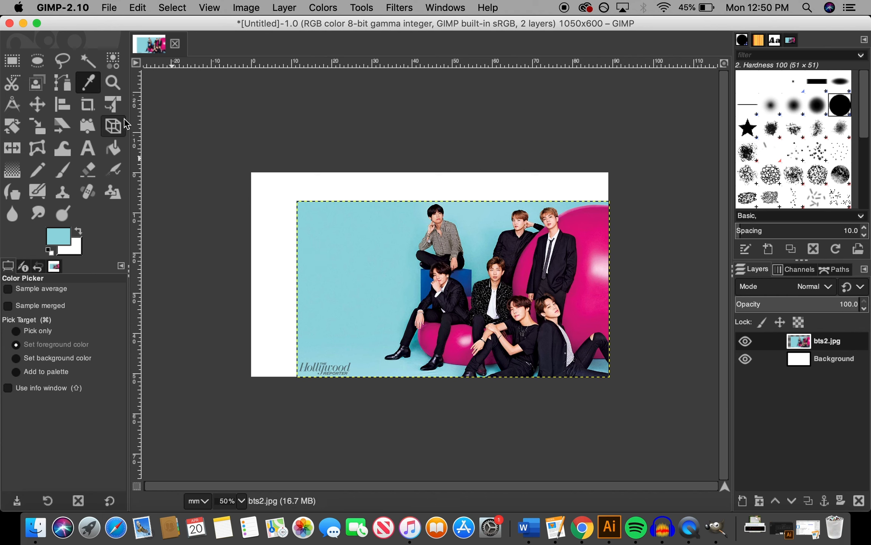
{"action": "left_click", "coordinate": [62, 170]}
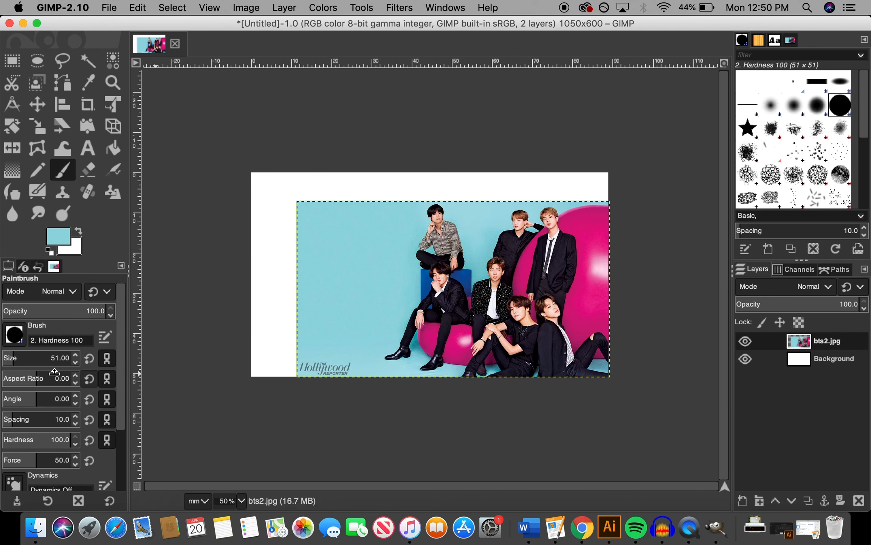
{"action": "left_click", "coordinate": [33, 446]}
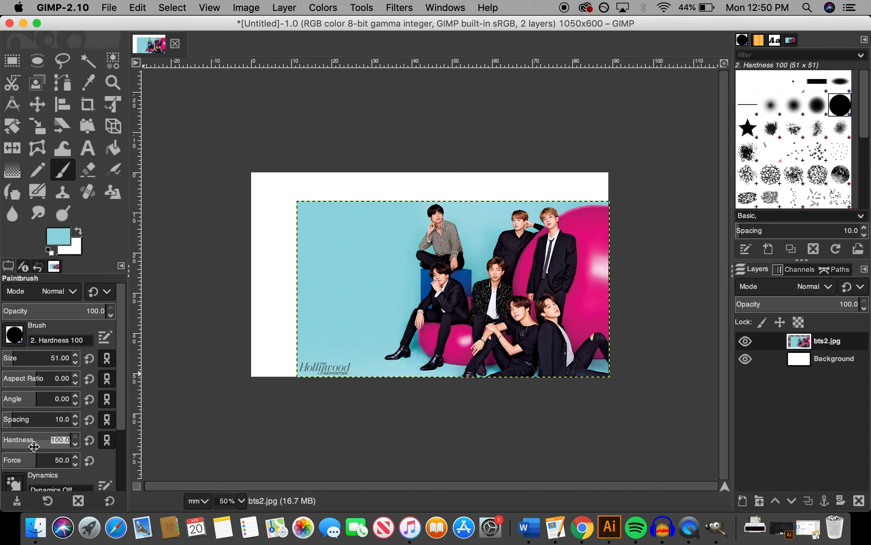
{"action": "left_click_drag", "start_coordinate": [34, 447], "coordinate": [30, 447]}
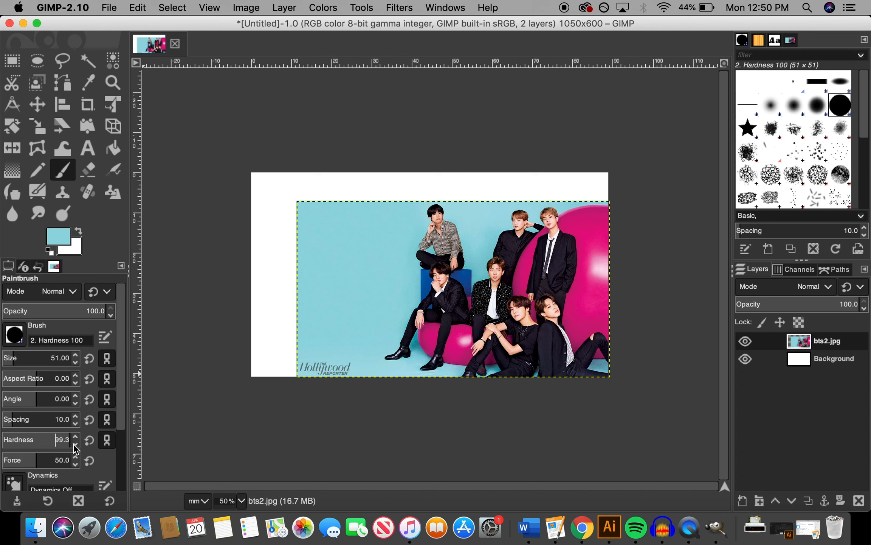
{"action": "left_click", "coordinate": [75, 446]}
{"action": "left_click", "coordinate": [807, 359]}
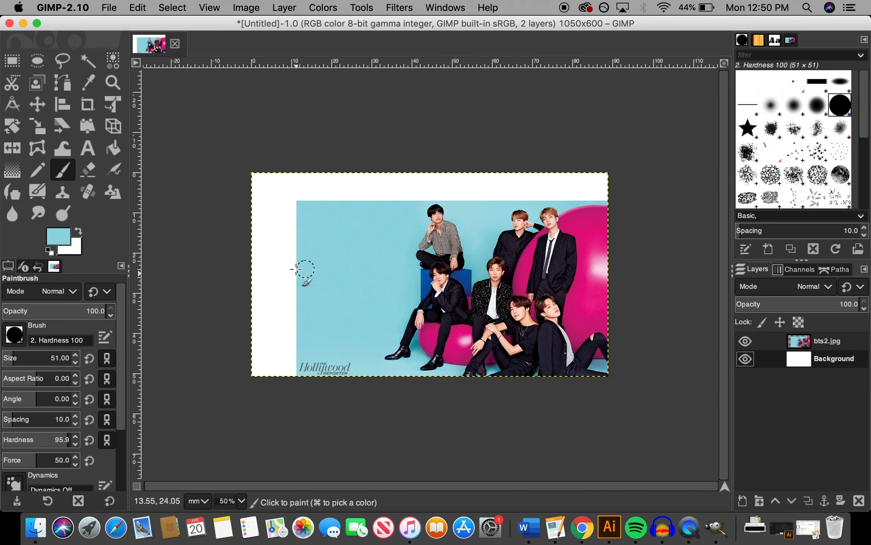
{"action": "left_click", "coordinate": [268, 271]}
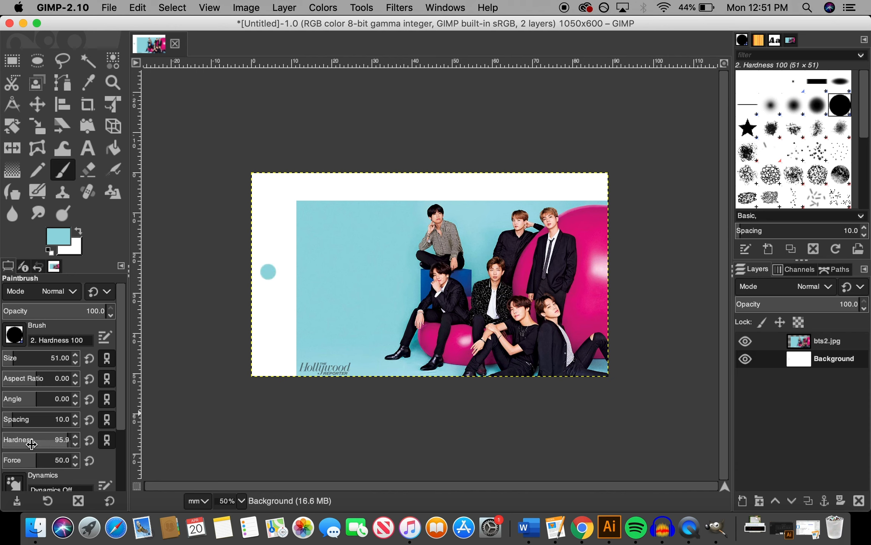
Step: Set brush hardness to 15, paint a soft test stroke, then undo both trial strokes
{"action": "left_click", "coordinate": [74, 445]}
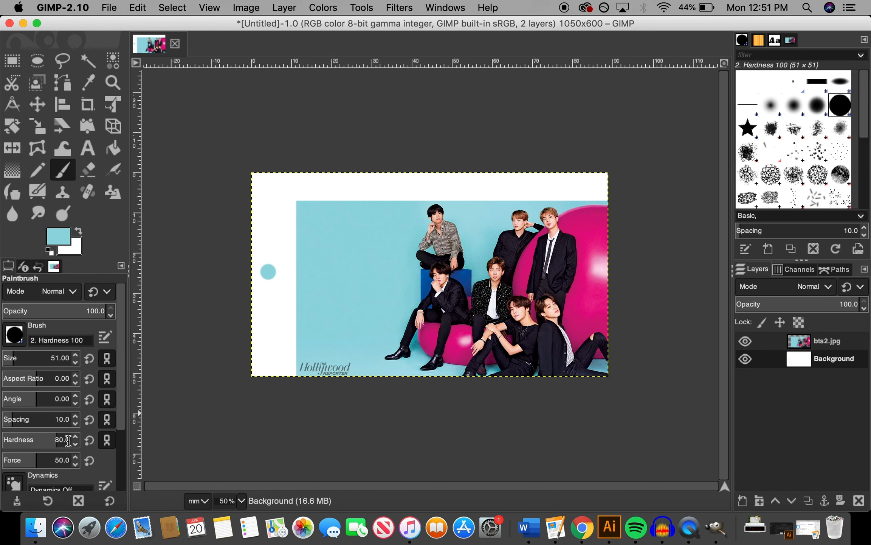
{"action": "left_click_drag", "start_coordinate": [68, 440], "coordinate": [44, 441]}
{"action": "type", "text": "15"}
{"action": "key", "text": "Return"}
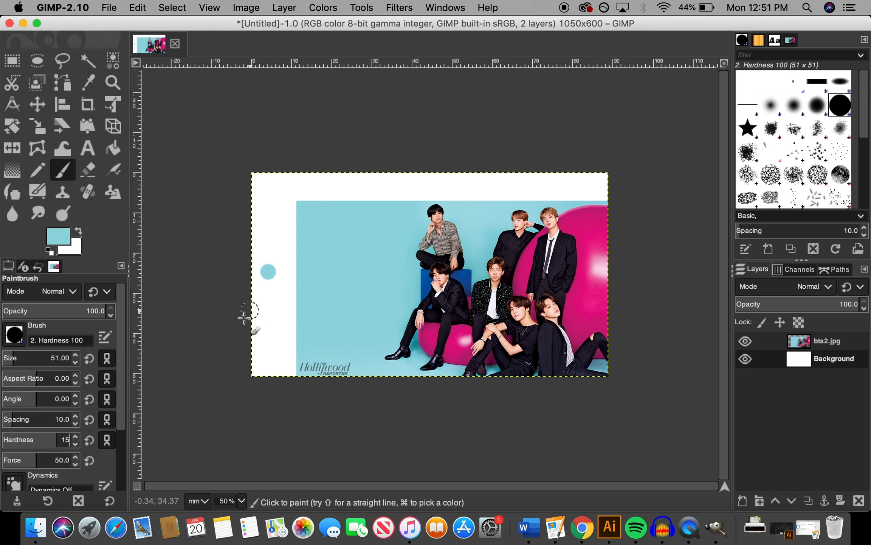
{"action": "left_click", "coordinate": [277, 305]}
{"action": "mouse_move", "coordinate": [283, 272]}
{"action": "left_mouse_down"}
{"action": "mouse_move", "coordinate": [264, 307]}
{"action": "mouse_move", "coordinate": [268, 335]}
{"action": "left_mouse_up"}
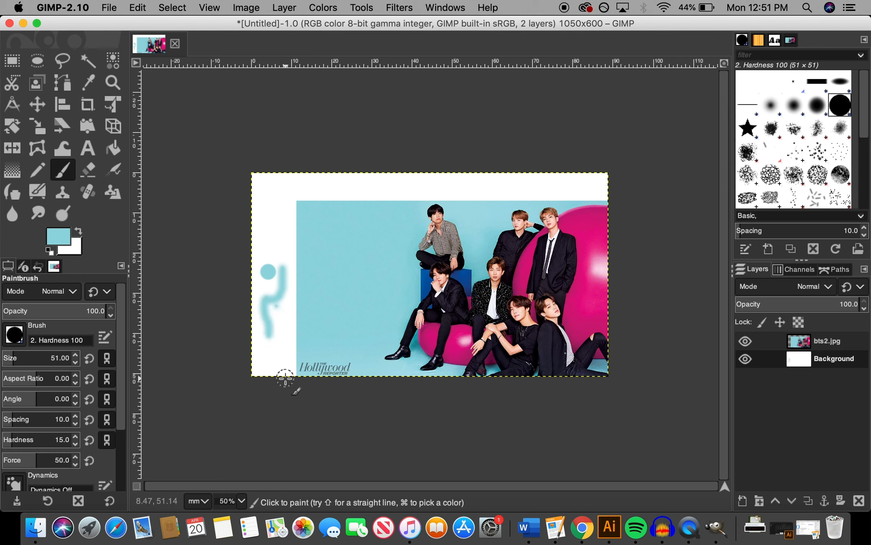
{"action": "key", "text": "super+z"}
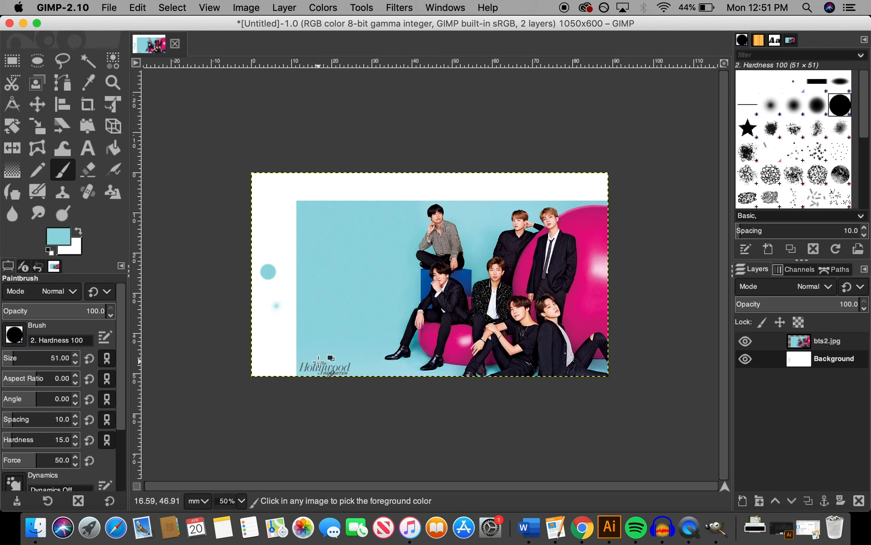
{"action": "key", "text": "super+z"}
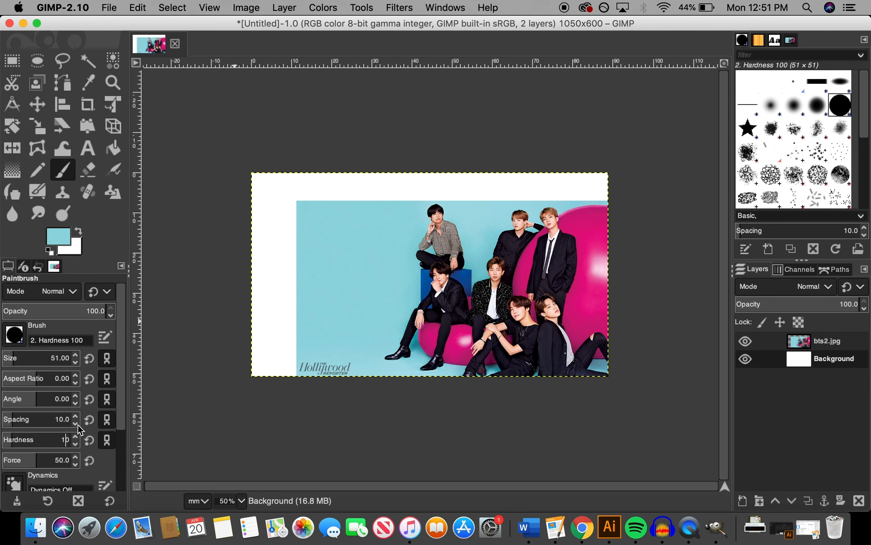
Step: At brush hardness 100, paint light blue over the Hollywood Reporter watermark on the bts2.jpg layer
{"action": "type", "text": "0"}
{"action": "key", "text": "Return"}
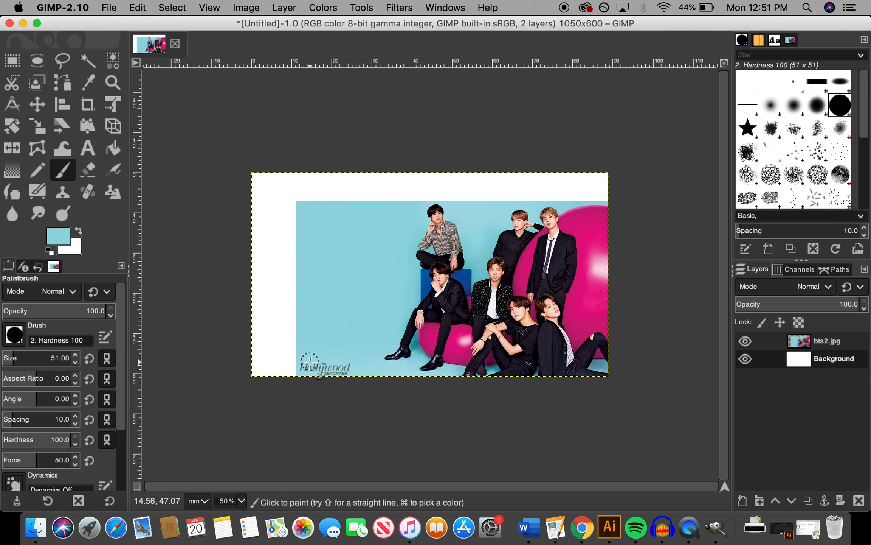
{"action": "left_click_drag", "start_coordinate": [304, 370], "coordinate": [344, 366]}
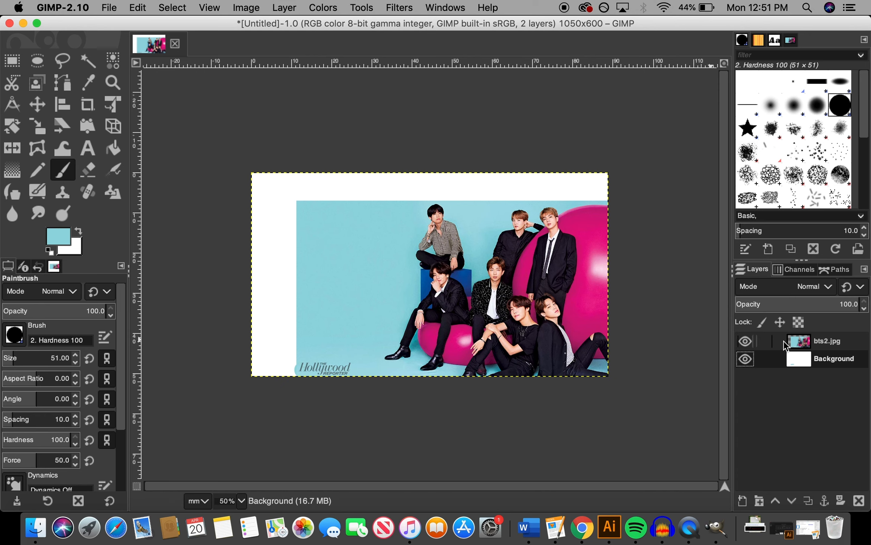
{"action": "left_click", "coordinate": [786, 345]}
{"action": "mouse_move", "coordinate": [303, 364]}
{"action": "left_mouse_down"}
{"action": "mouse_move", "coordinate": [339, 375]}
{"action": "mouse_move", "coordinate": [293, 373]}
{"action": "mouse_move", "coordinate": [336, 371]}
{"action": "left_mouse_up"}
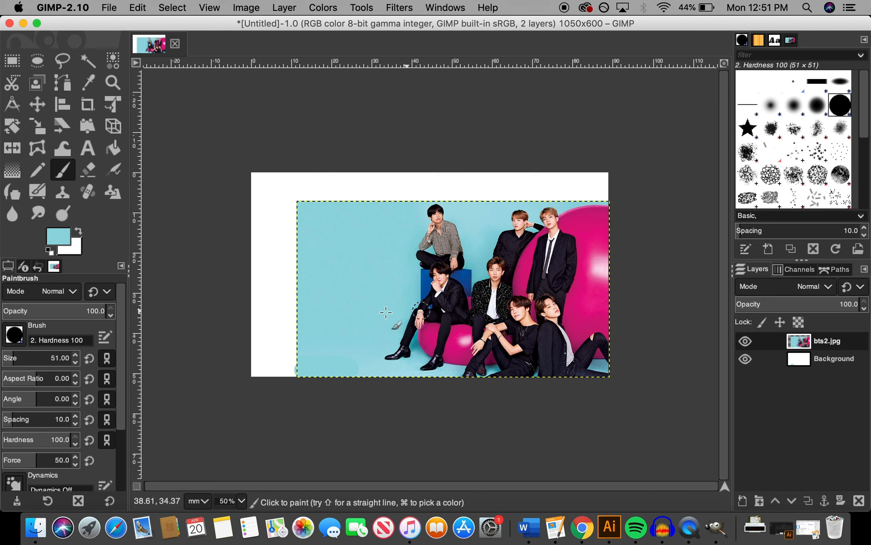
{"action": "left_click", "coordinate": [820, 366]}
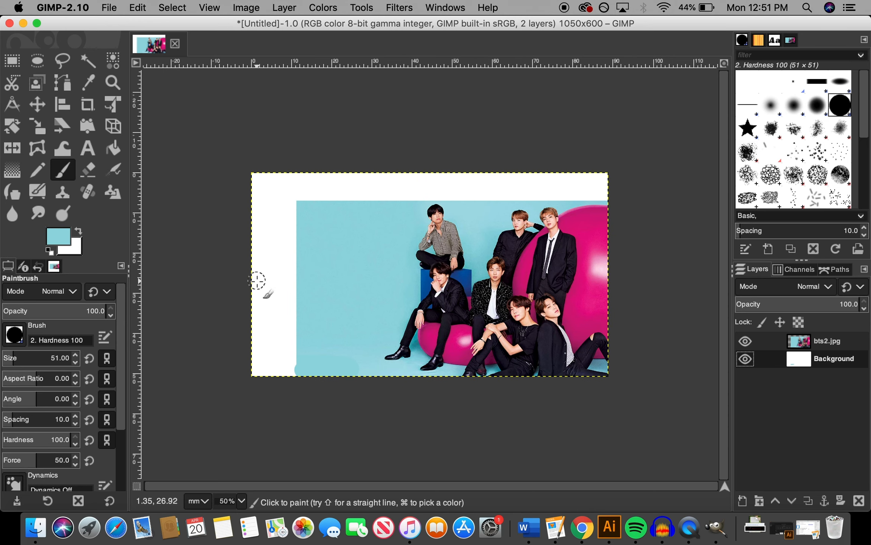
Step: Bucket-fill the white Background layer with the light blue foreground colour
{"action": "left_click", "coordinate": [120, 152]}
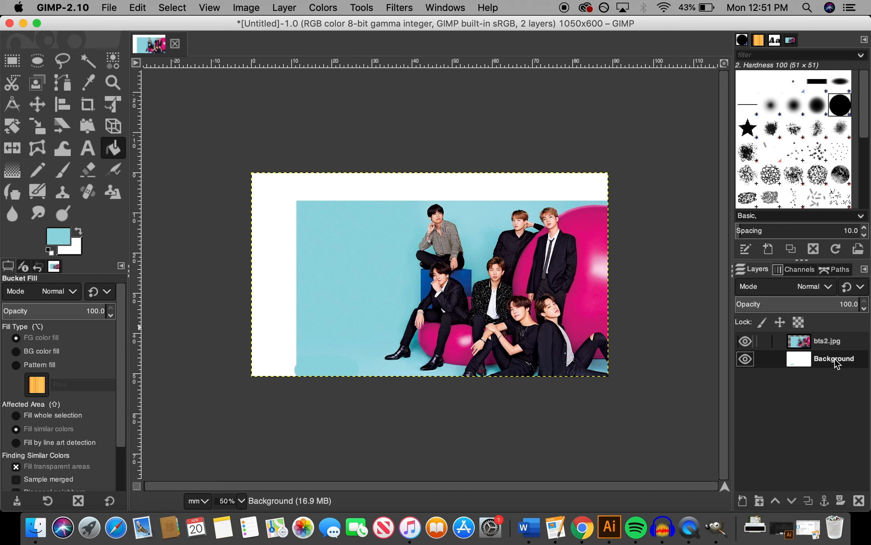
{"action": "left_click", "coordinate": [458, 183]}
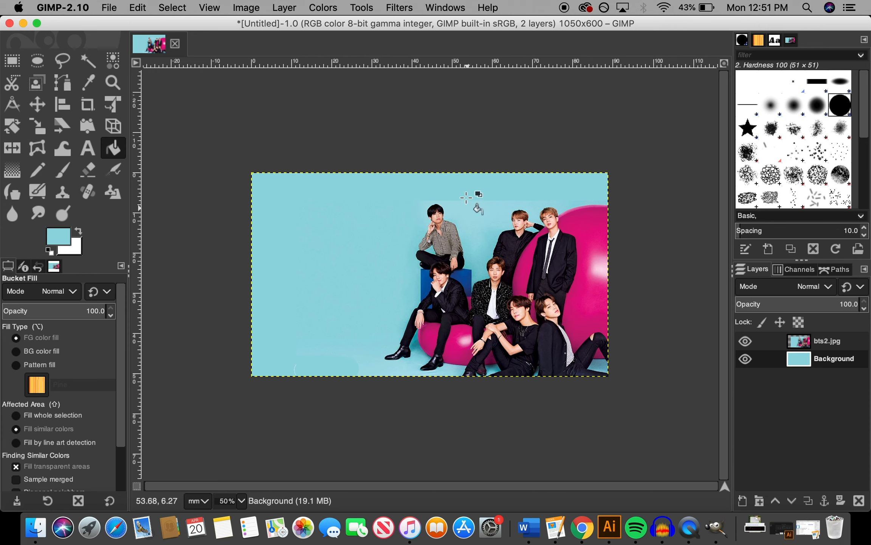
{"action": "left_click", "coordinate": [473, 209]}
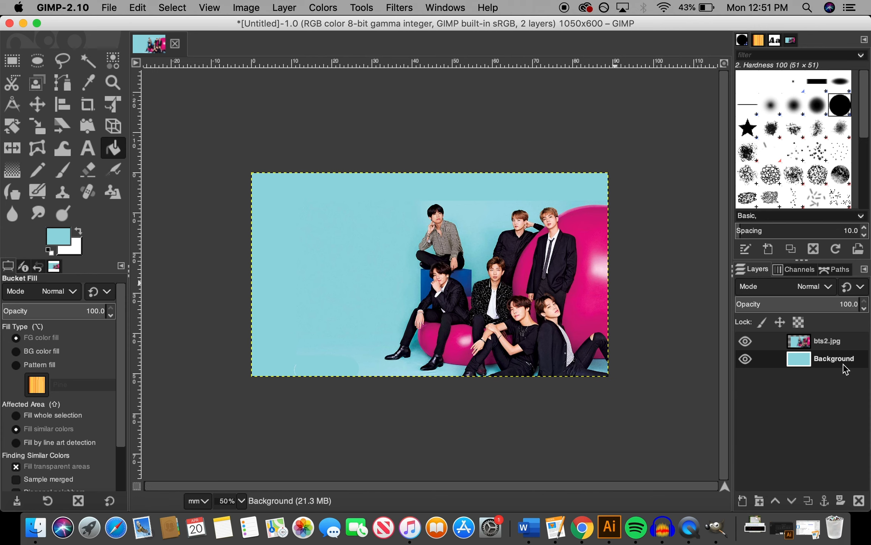
{"action": "left_click", "coordinate": [832, 342]}
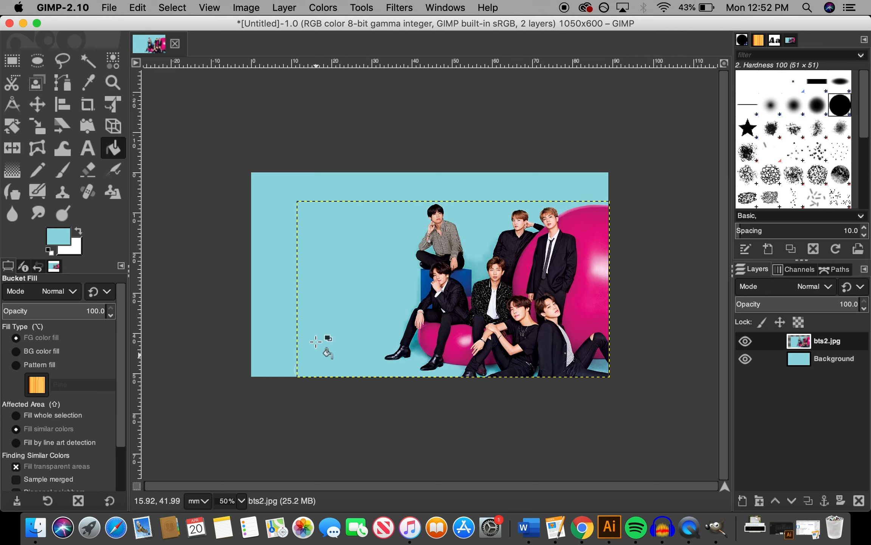
{"action": "left_click", "coordinate": [800, 364]}
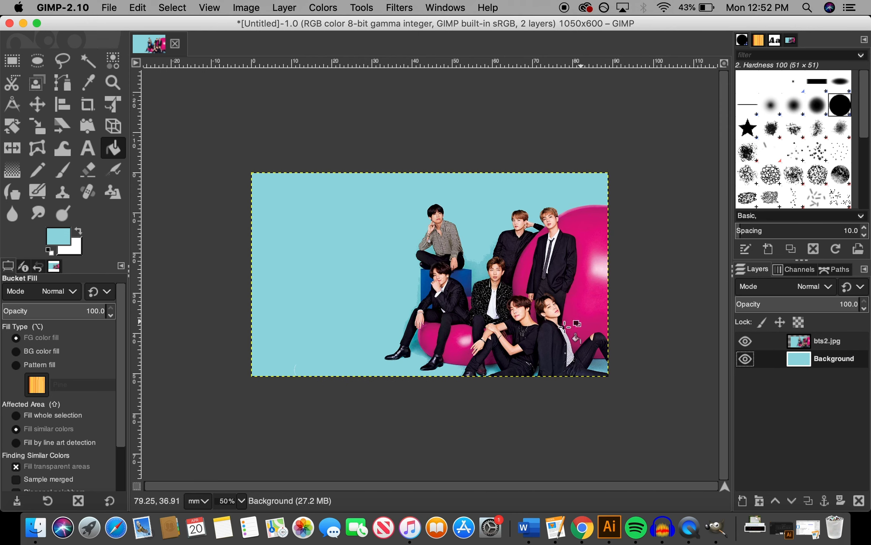
{"action": "left_click", "coordinate": [64, 168]}
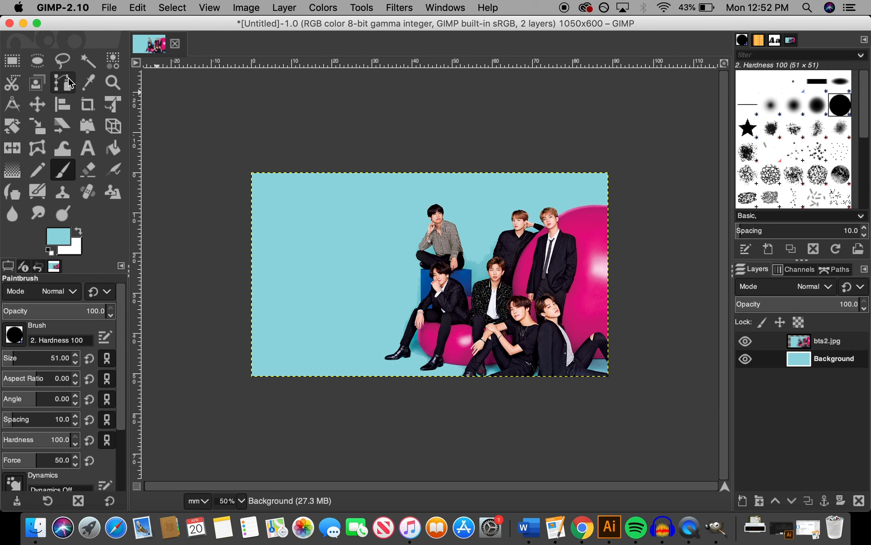
{"action": "left_click", "coordinate": [80, 149]}
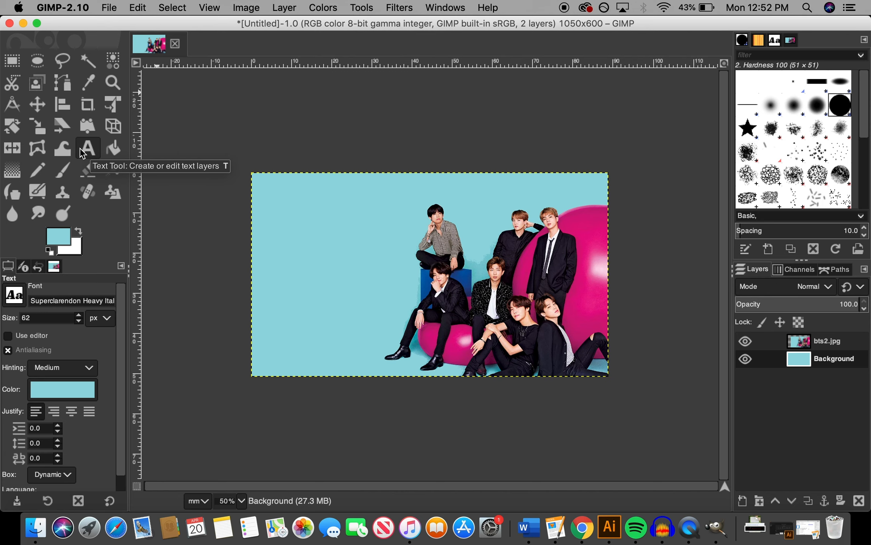
Step: Create a Superclarendon Heavy Italic 55 px text box at the canvas's top-left, clearing the test text
{"action": "left_click", "coordinate": [822, 344]}
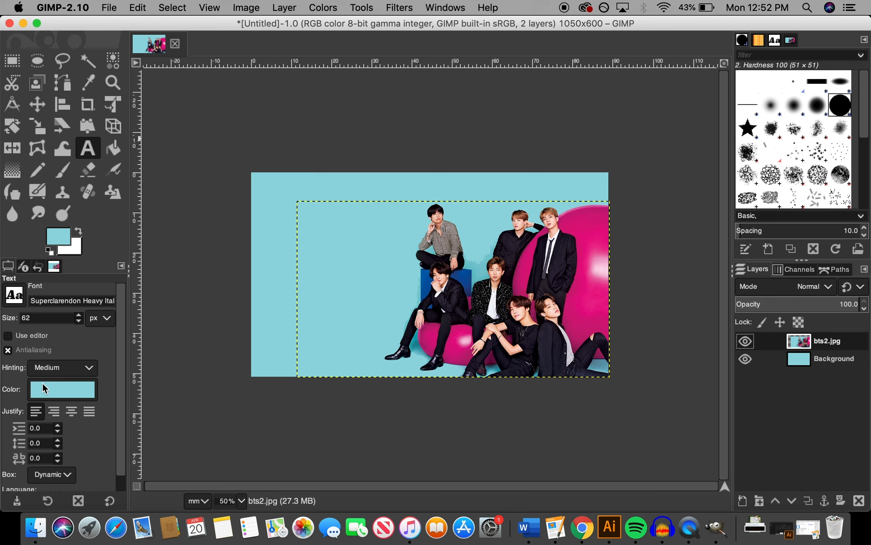
{"action": "left_click", "coordinate": [797, 358]}
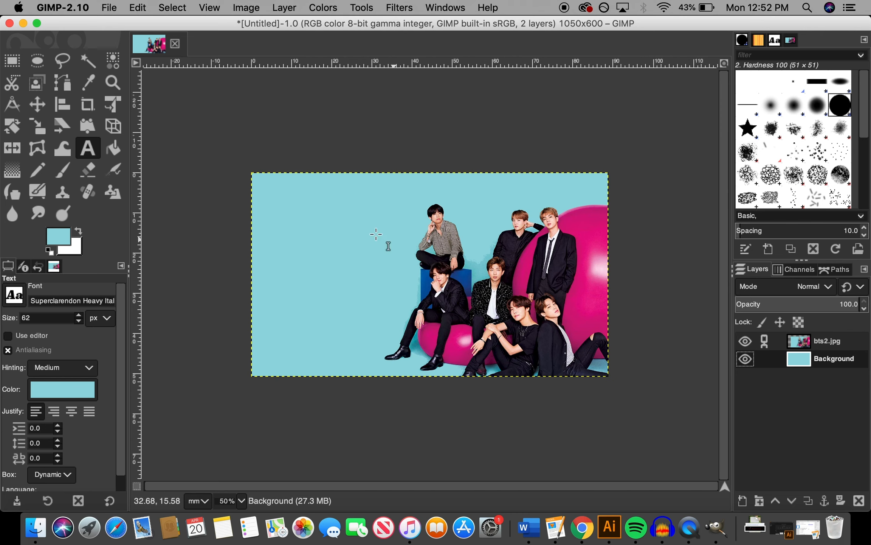
{"action": "left_click", "coordinate": [266, 195]}
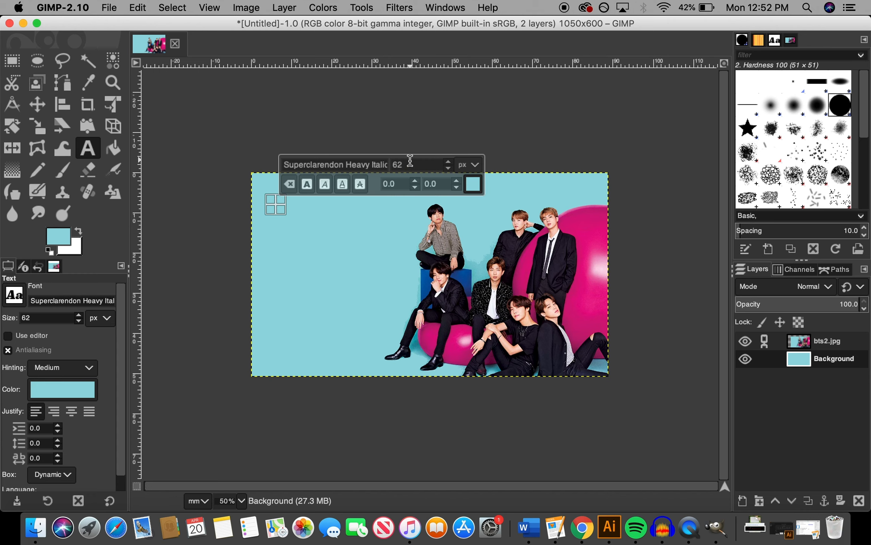
{"action": "left_click", "coordinate": [448, 167]}
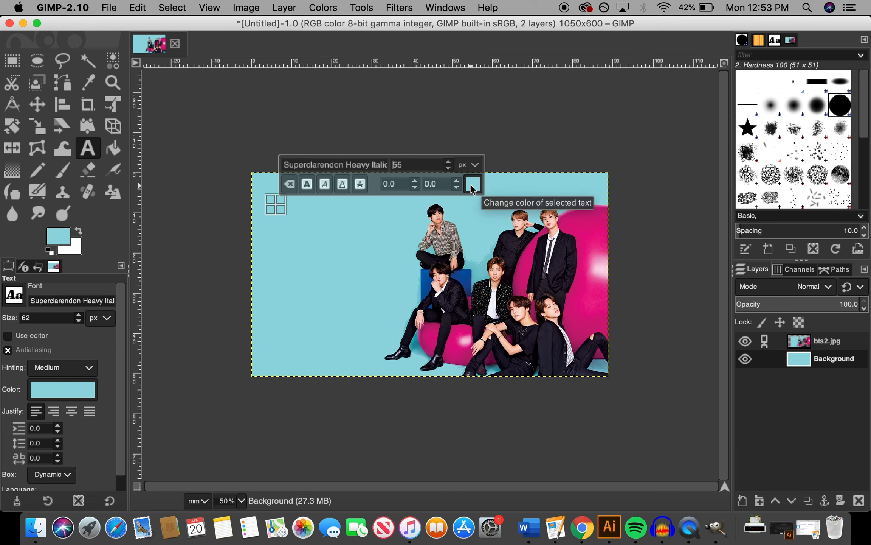
{"action": "type", "text": "vdvj"}
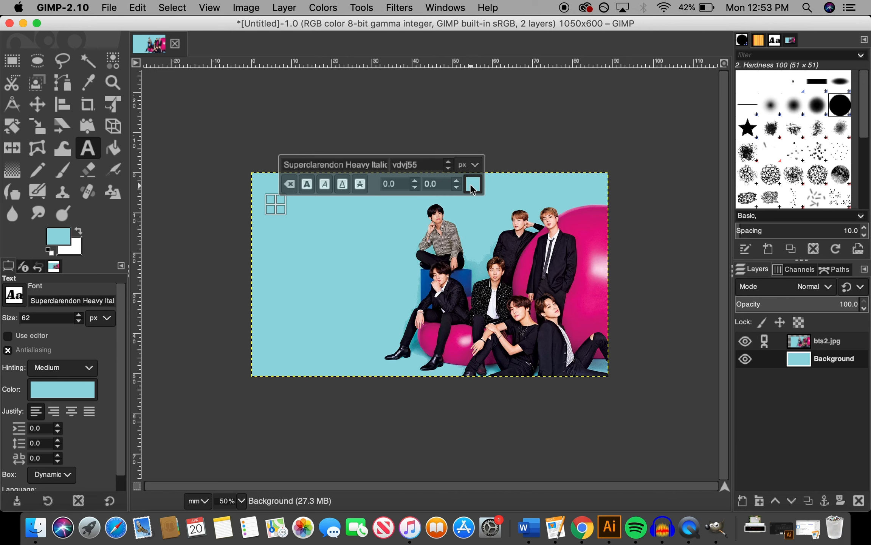
{"action": "key", "text": "BackSpace"}
{"action": "key", "text": "BackSpace"}
{"action": "key", "text": "BackSpace"}
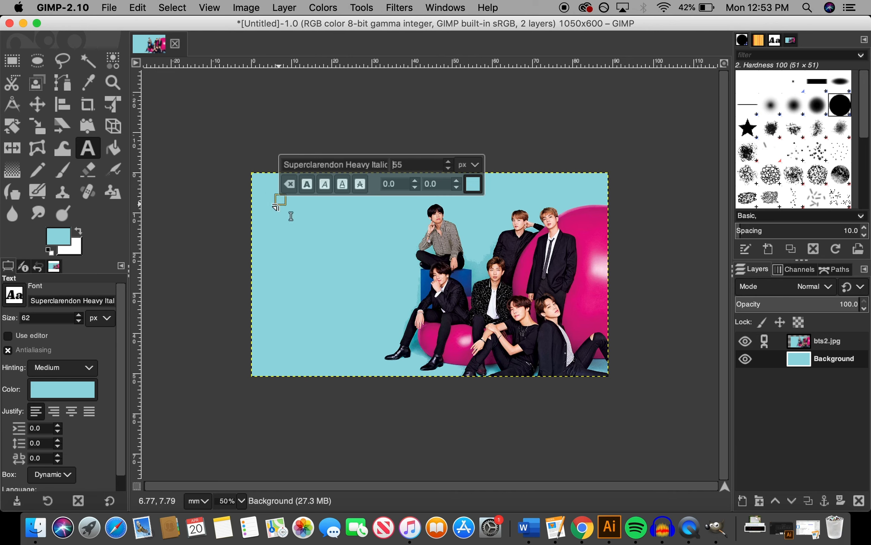
{"action": "left_click", "coordinate": [279, 203]}
{"action": "type", "text": "gicgcibw"}
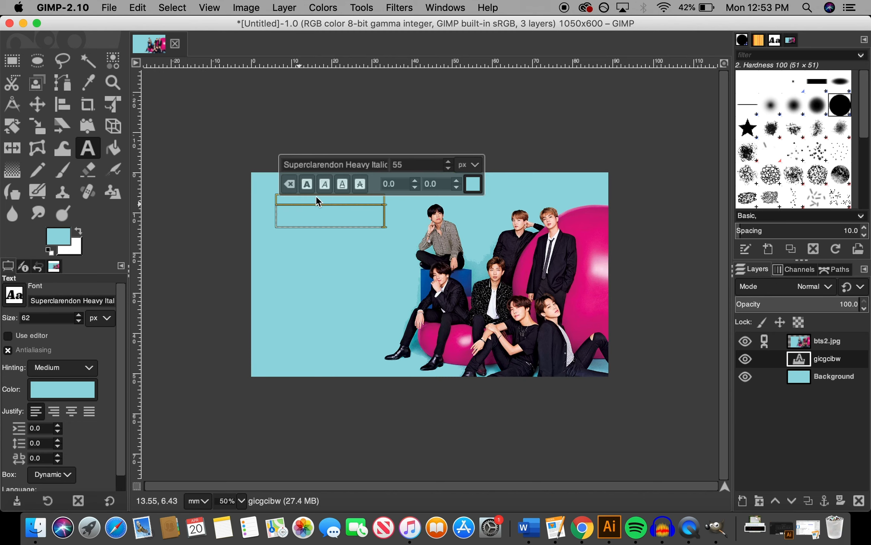
{"action": "key", "text": "BackSpace"}
{"action": "key", "text": "BackSpace"}
{"action": "key", "text": "BackSpace"}
{"action": "key", "text": "BackSpace"}
{"action": "key", "text": "BackSpace"}
{"action": "key", "text": "BackSpace"}
{"action": "key", "text": "BackSpace"}
{"action": "key", "text": "BackSpace"}
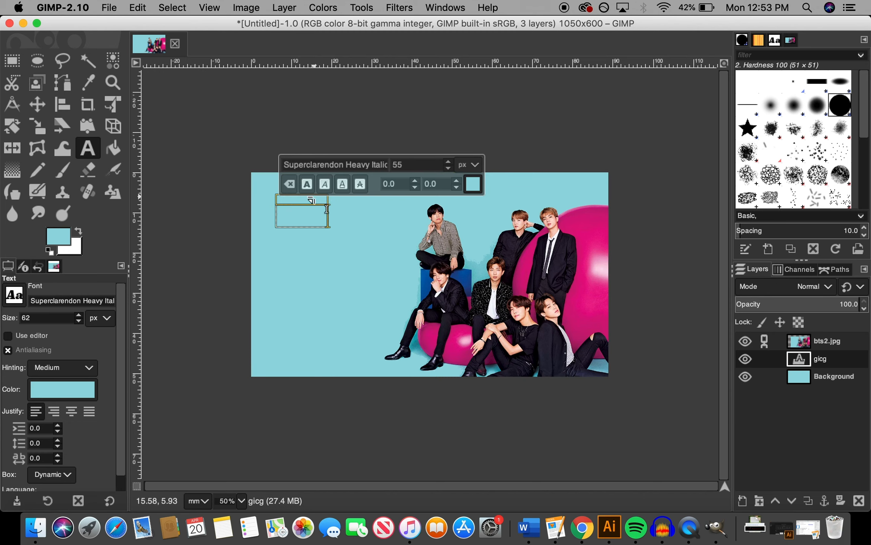
Step: In the text colour chooser, try teal, magenta and dark blue-purple shades
{"action": "left_click", "coordinate": [473, 184]}
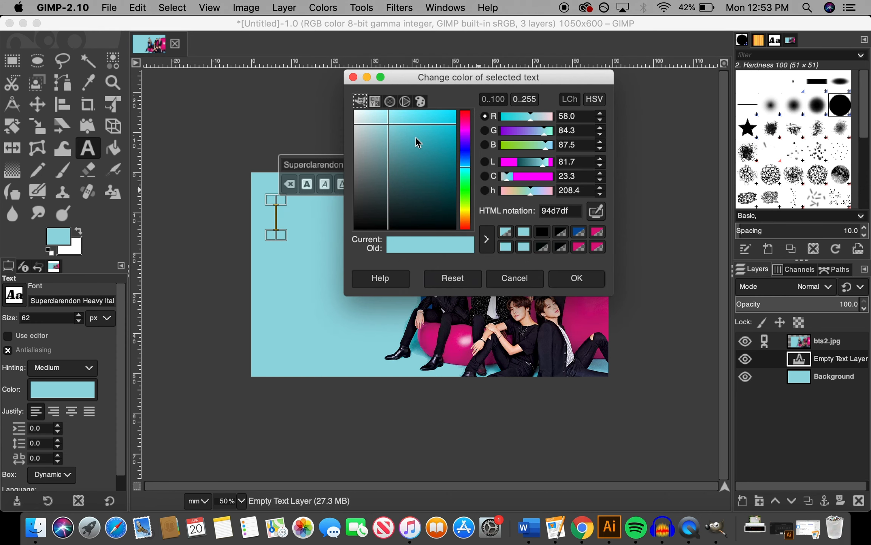
{"action": "left_click", "coordinate": [354, 78]}
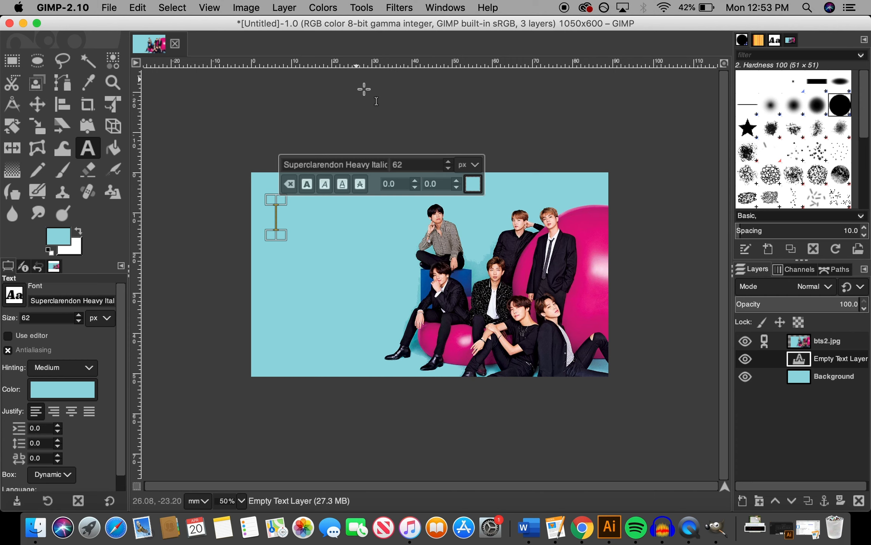
{"action": "left_click", "coordinate": [473, 184]}
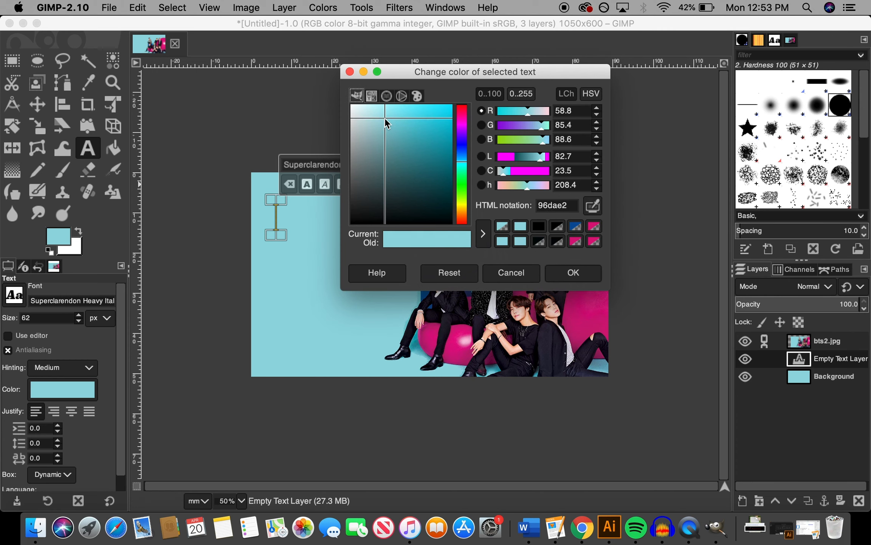
{"action": "left_click_drag", "start_coordinate": [385, 118], "coordinate": [410, 189]}
{"action": "left_click", "coordinate": [461, 121]}
{"action": "left_click", "coordinate": [548, 140]}
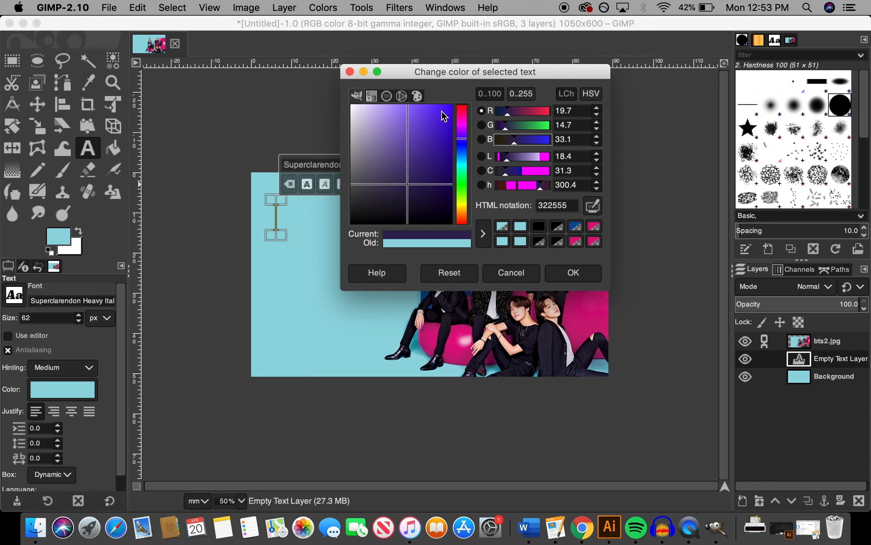
{"action": "left_click", "coordinate": [401, 96]}
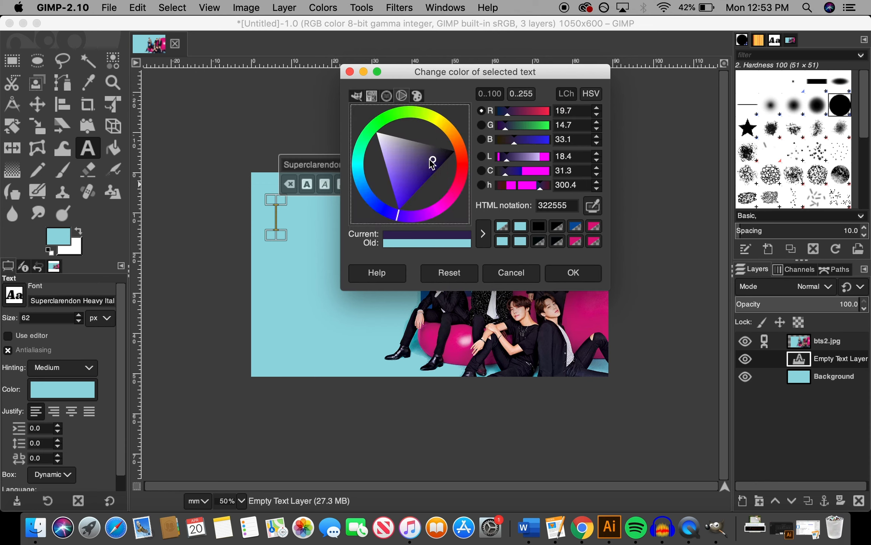
{"action": "left_click_drag", "start_coordinate": [425, 162], "coordinate": [418, 163]}
Step: Try palette light blue and pink, yellow-green and CMYK green, ending on dark purple
{"action": "left_click", "coordinate": [417, 96]}
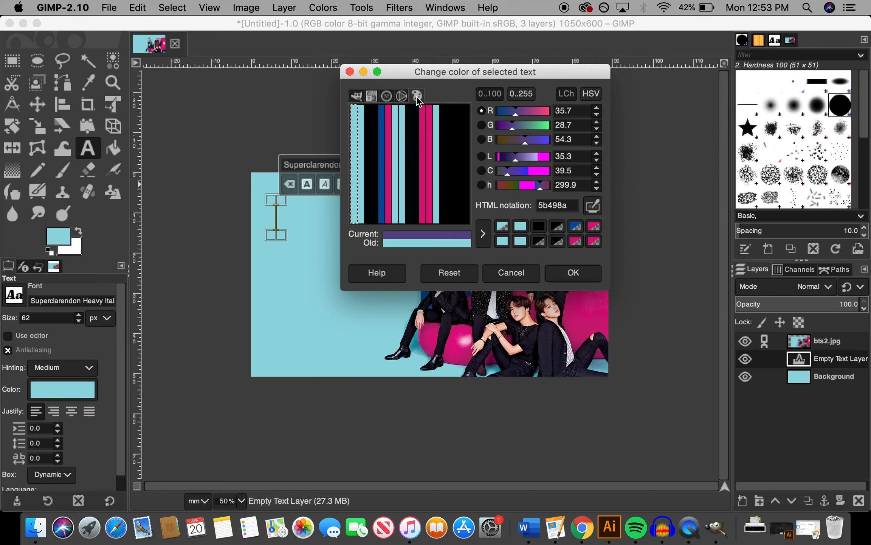
{"action": "left_click", "coordinate": [435, 139]}
{"action": "left_click", "coordinate": [428, 144]}
{"action": "left_click_drag", "start_coordinate": [506, 128], "coordinate": [547, 126]}
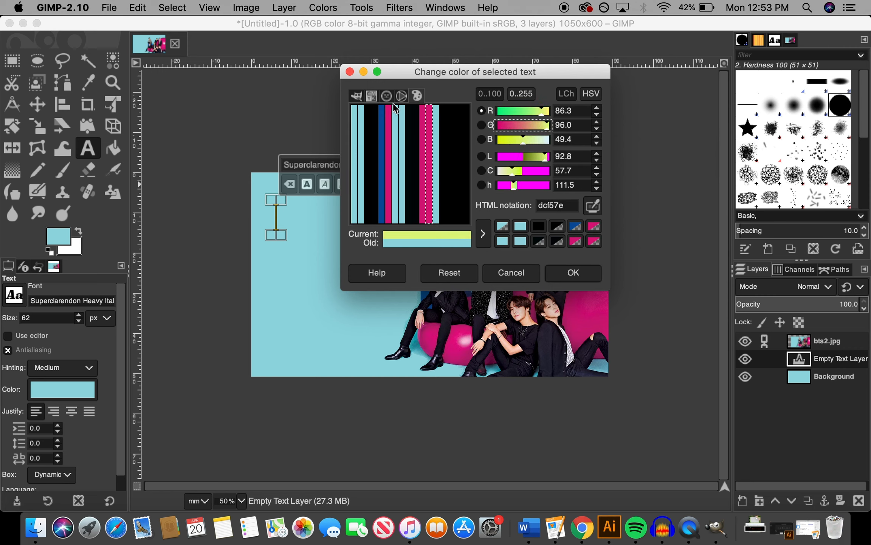
{"action": "left_click", "coordinate": [385, 95]}
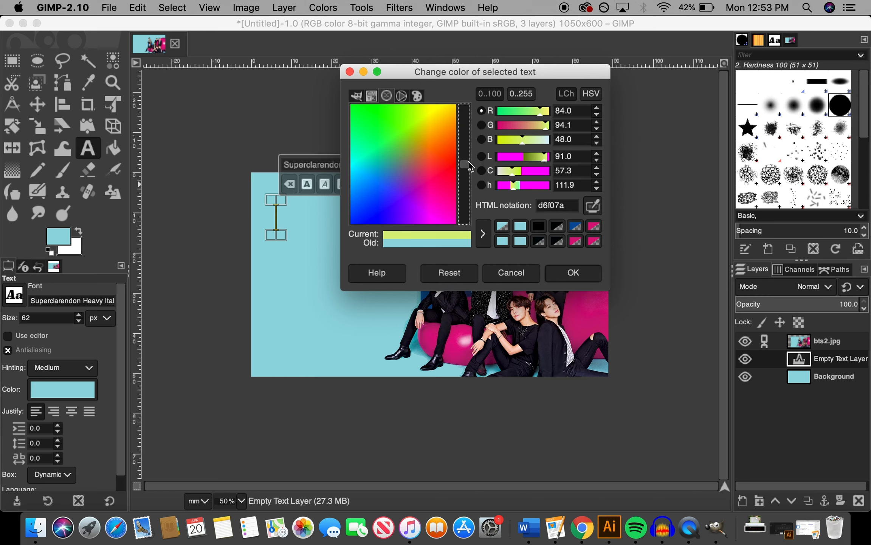
{"action": "left_click", "coordinate": [373, 96]}
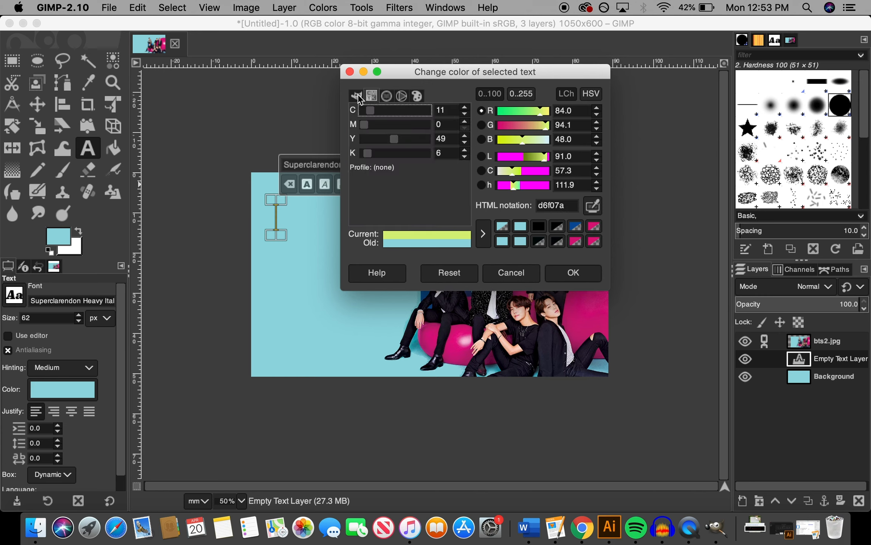
{"action": "left_click_drag", "start_coordinate": [373, 115], "coordinate": [427, 198]}
{"action": "left_click", "coordinate": [357, 95]}
{"action": "left_click", "coordinate": [461, 137]}
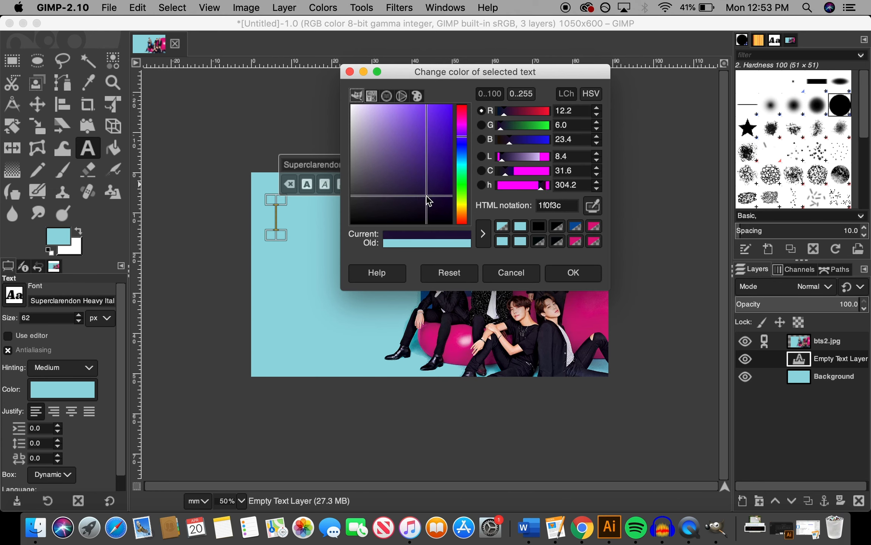
Step: Sample the hot pink e70c87 from the ball in the photo and apply it to the text
{"action": "left_click", "coordinate": [597, 207]}
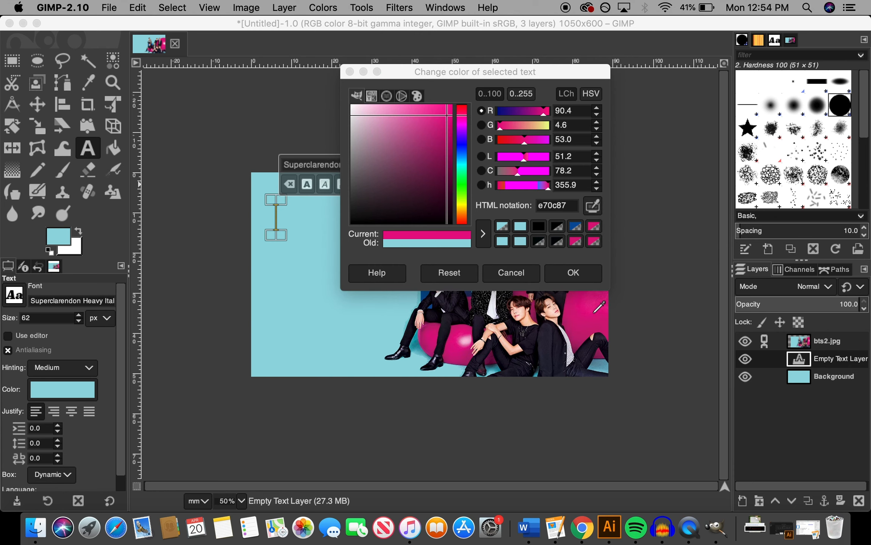
{"action": "left_click", "coordinate": [594, 312]}
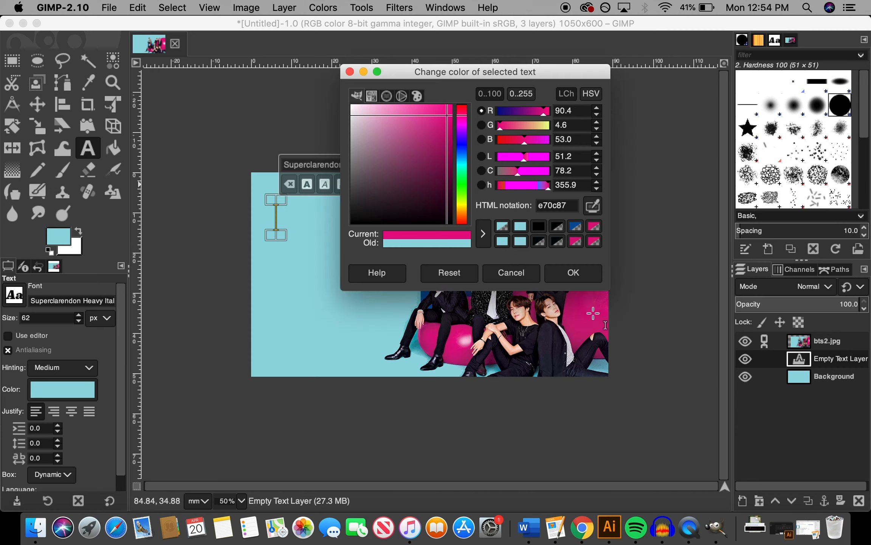
{"action": "left_click", "coordinate": [562, 275]}
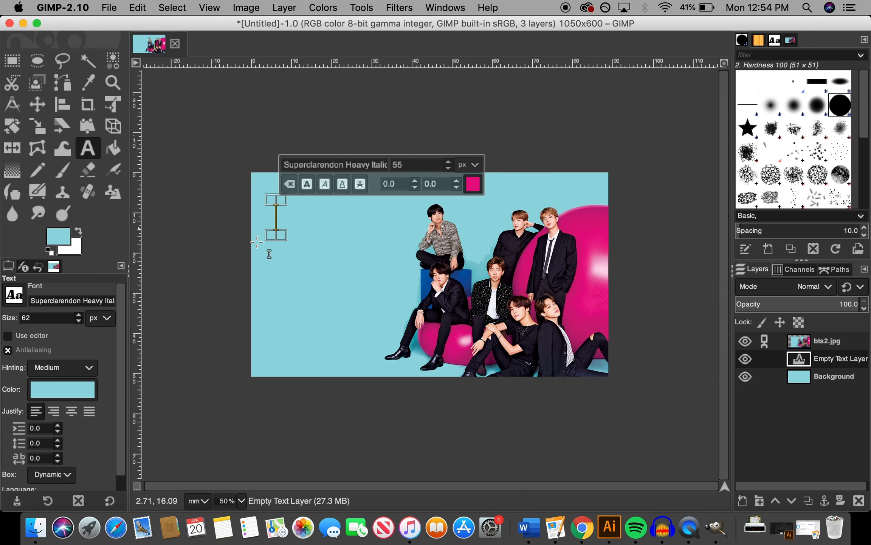
Step: Type a pink 'K' and move its text layer above bts2.jpg in the Layers panel
{"action": "type", "text": "K"}
{"action": "key", "text": "BackSpace"}
{"action": "type", "text": "K"}
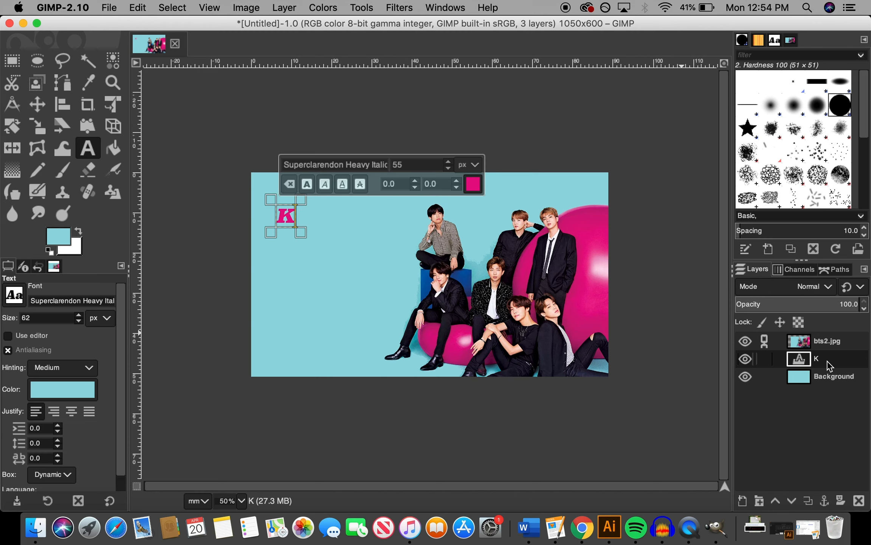
{"action": "left_click_drag", "start_coordinate": [827, 363], "coordinate": [826, 336]}
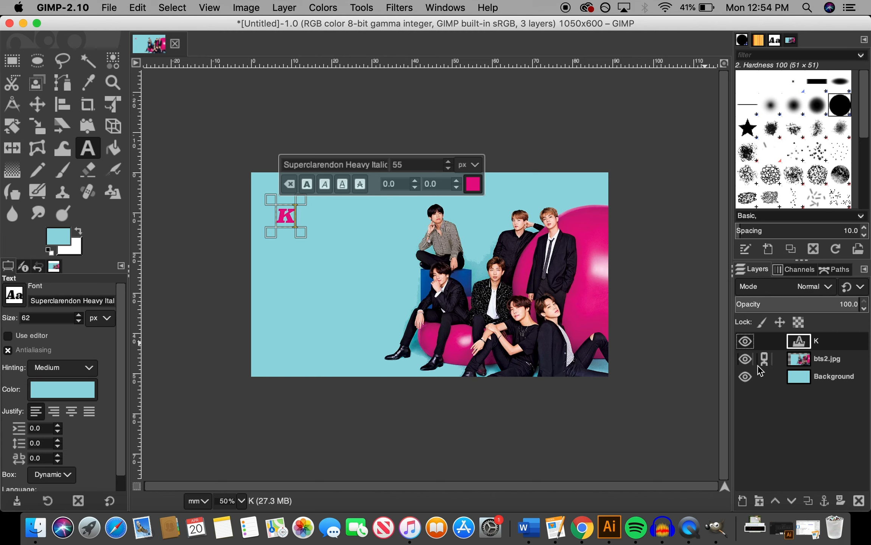
{"action": "key", "text": "i"}
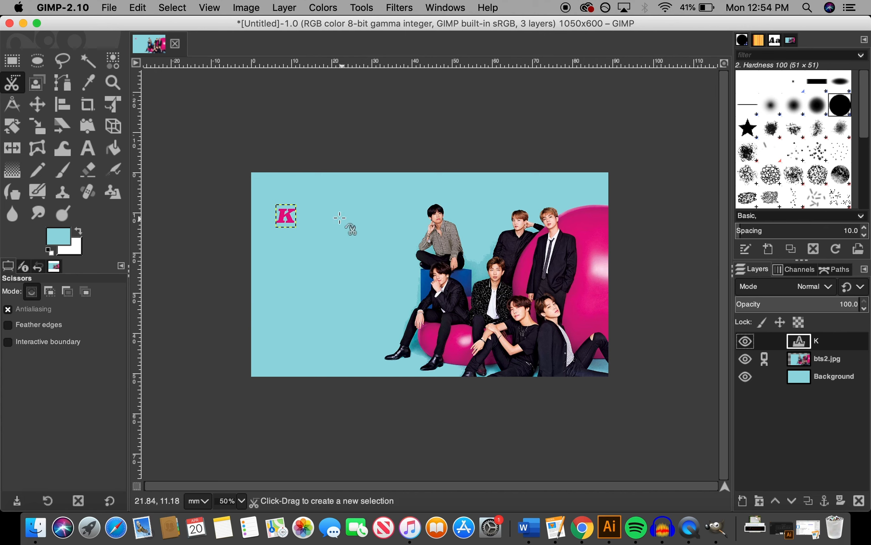
Step: Replace the 'K' with the cardholder's full name
{"action": "key", "text": "t"}
{"action": "left_click", "coordinate": [291, 216]}
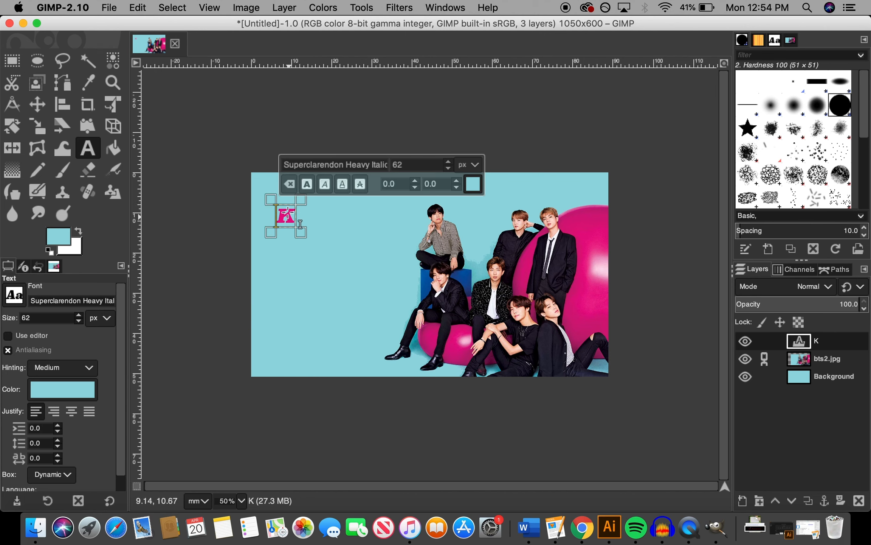
{"action": "double_click", "coordinate": [288, 216]}
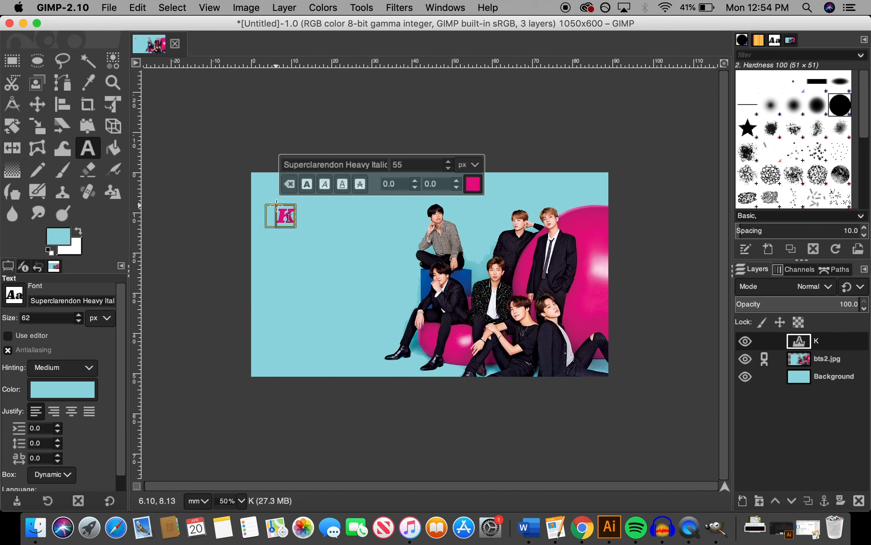
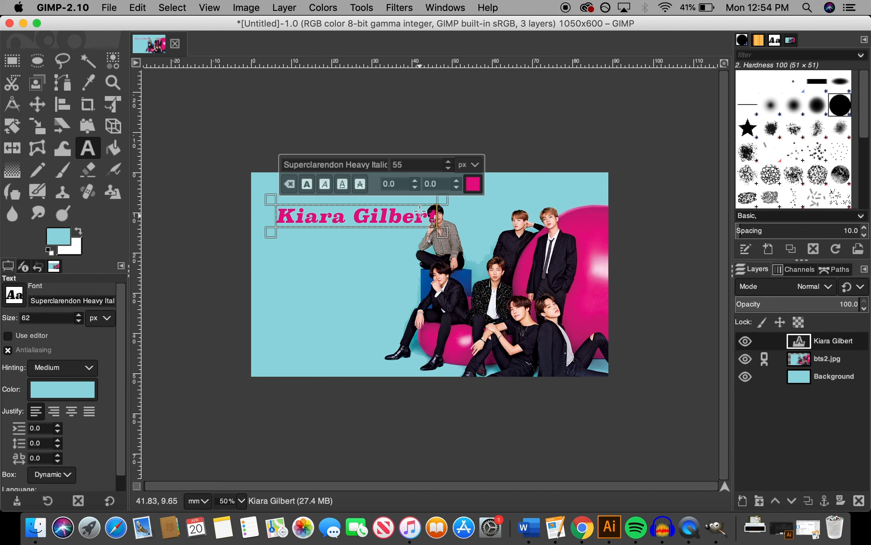
Step: Select the whole name and set its font size to 50 px
{"action": "left_click_drag", "start_coordinate": [273, 211], "coordinate": [431, 217]}
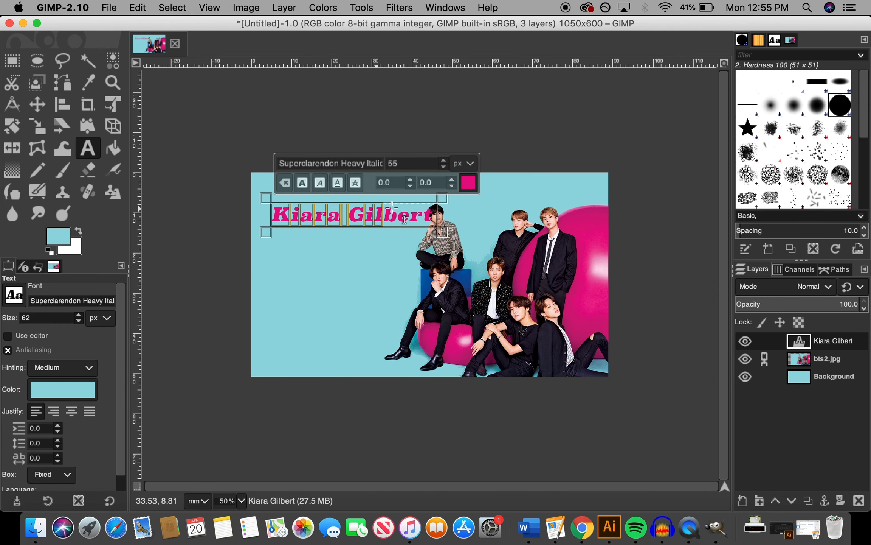
{"action": "left_click", "coordinate": [443, 167]}
{"action": "left_click", "coordinate": [443, 167]}
{"action": "left_click", "coordinate": [444, 167]}
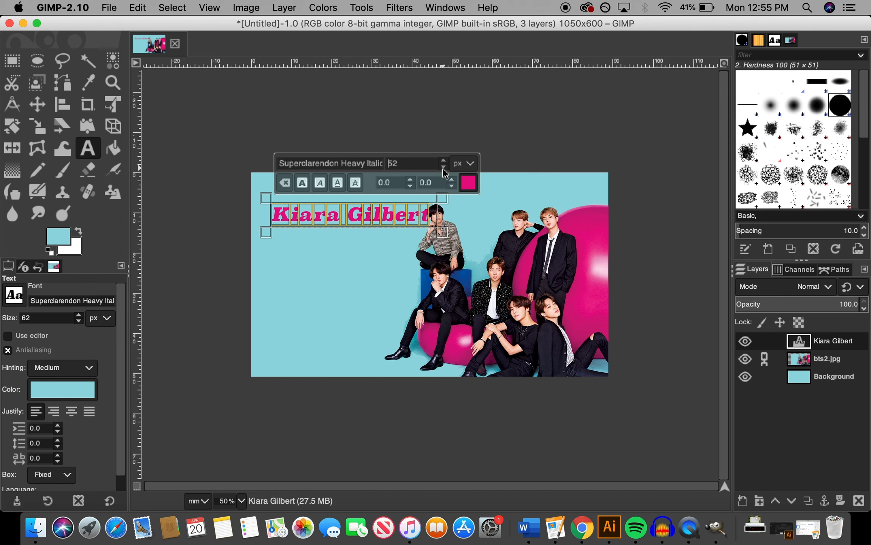
{"action": "left_click", "coordinate": [443, 167]}
{"action": "left_click", "coordinate": [443, 167]}
{"action": "left_click", "coordinate": [443, 167]}
{"action": "left_click", "coordinate": [443, 166]}
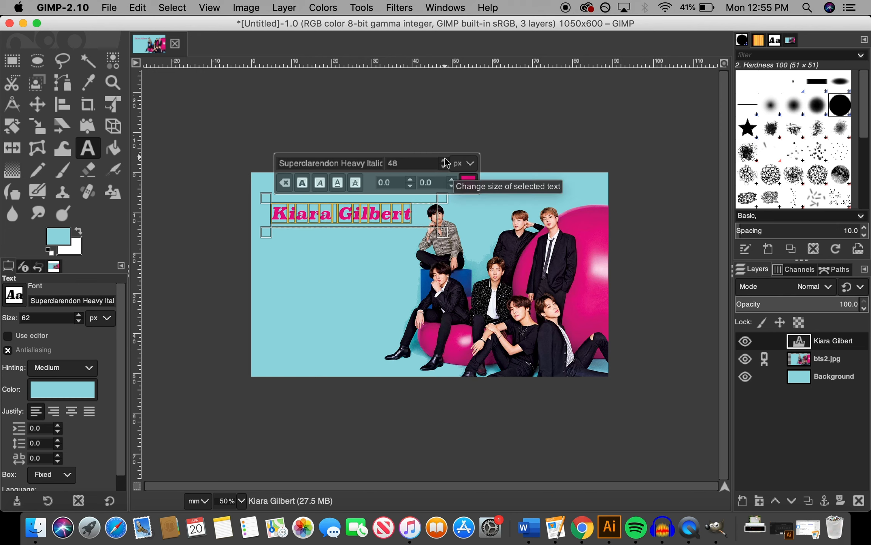
{"action": "left_click", "coordinate": [445, 161]}
{"action": "left_click", "coordinate": [445, 160]}
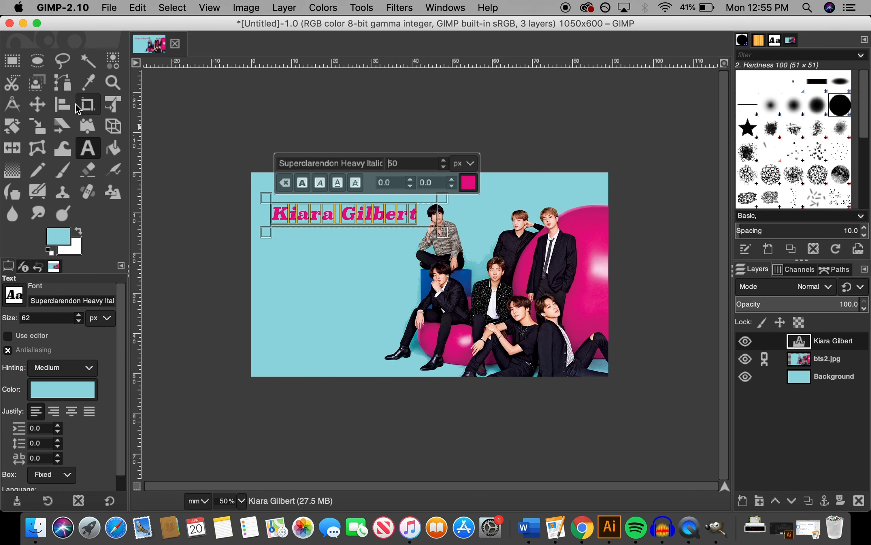
Step: Move the pink name text slightly up and left toward the top-left corner
{"action": "left_click", "coordinate": [35, 104]}
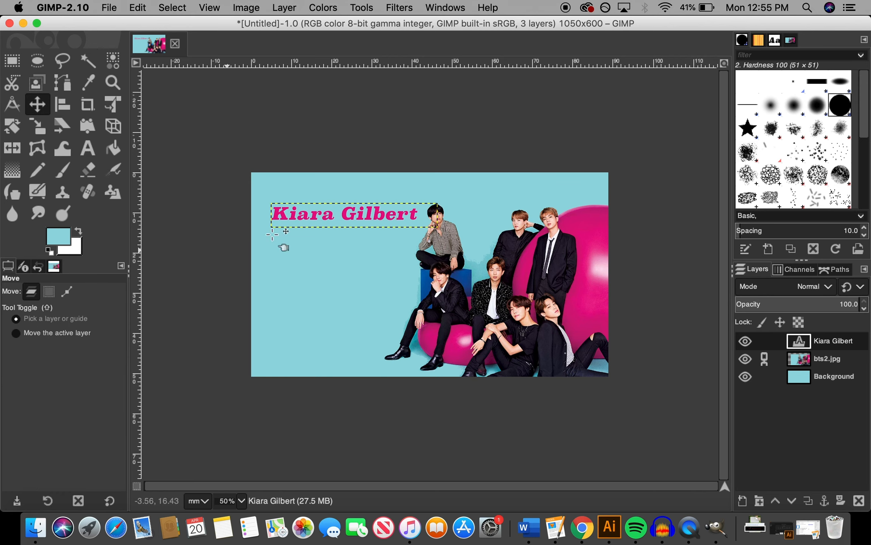
{"action": "left_click_drag", "start_coordinate": [323, 226], "coordinate": [315, 221]}
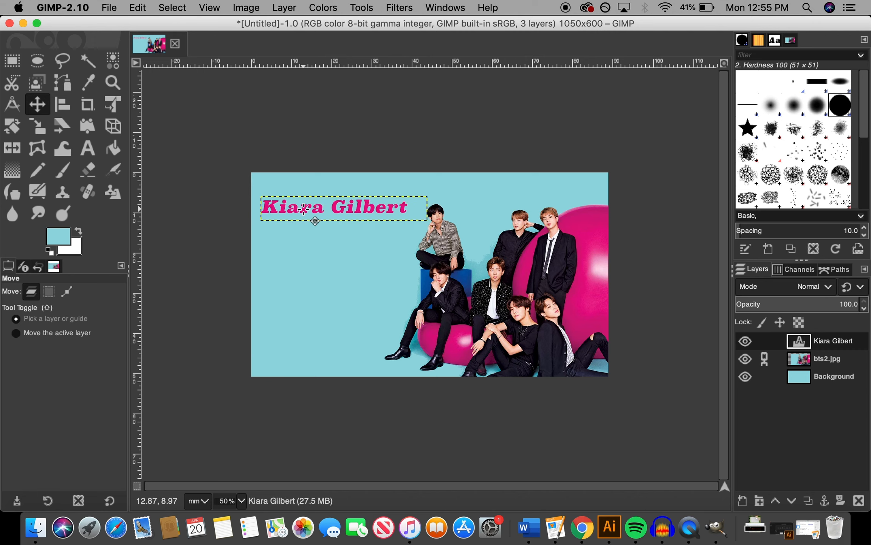
{"action": "left_click", "coordinate": [89, 152]}
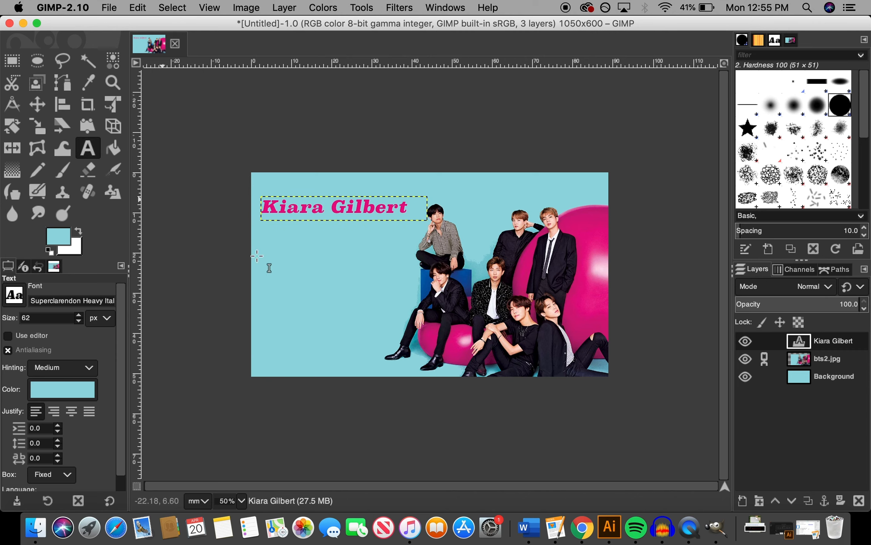
{"action": "left_click", "coordinate": [299, 257]}
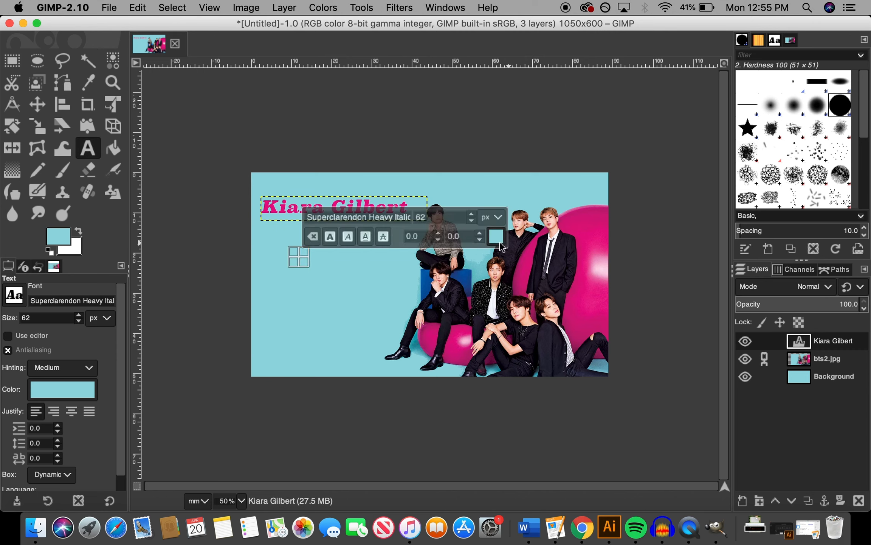
Step: Set the new text box's font size to 45 px
{"action": "left_click", "coordinate": [472, 220]}
{"action": "left_click", "coordinate": [473, 221]}
{"action": "type", "text": "23"}
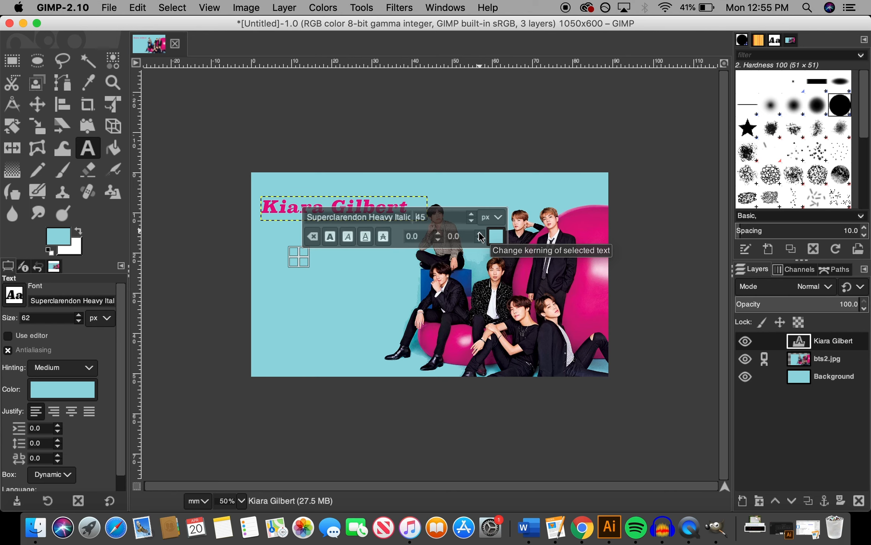
Step: Sample dark blue 08509c from the photo as the text colour and type 'Teen Director'
{"action": "left_click", "coordinate": [497, 238]}
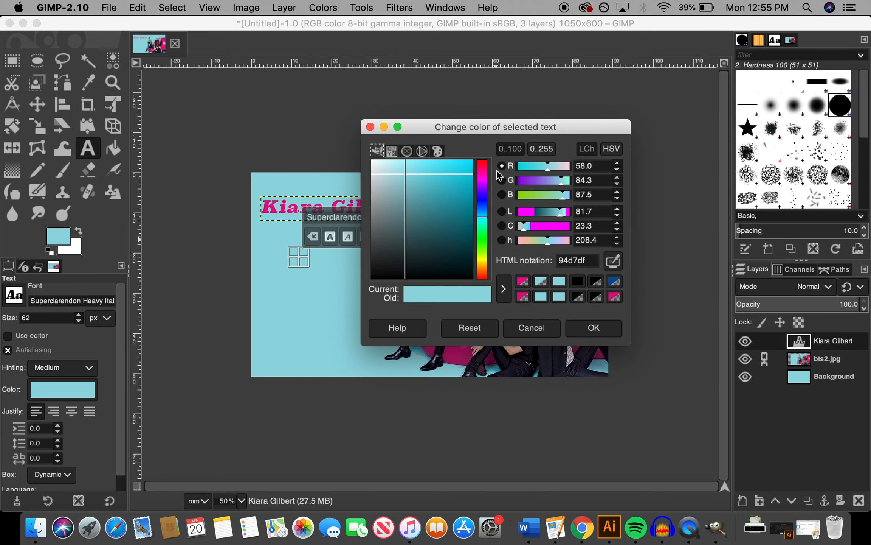
{"action": "left_click_drag", "start_coordinate": [516, 126], "coordinate": [677, 129]}
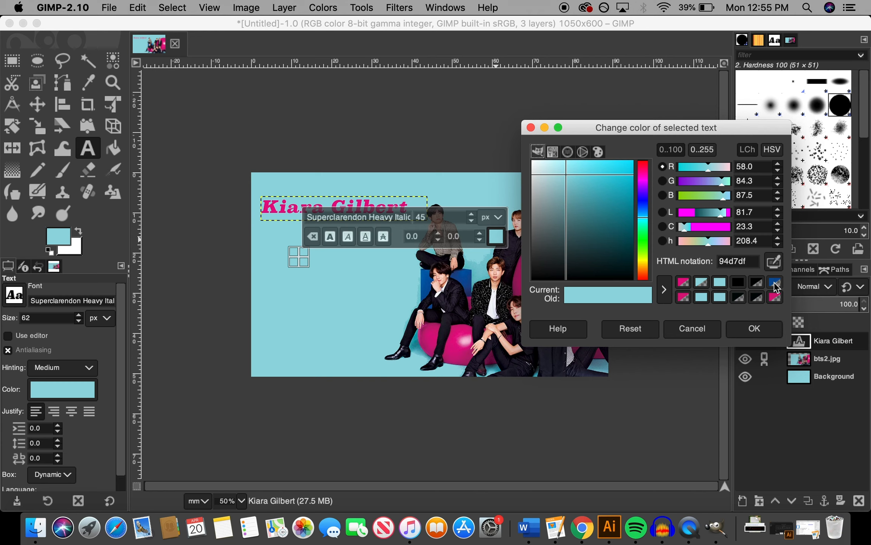
{"action": "left_click", "coordinate": [773, 261]}
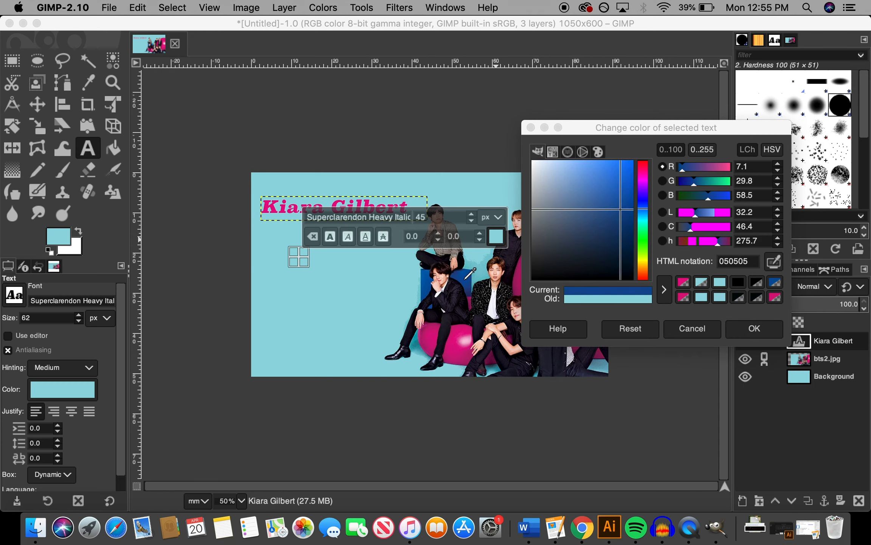
{"action": "left_click", "coordinate": [465, 277]}
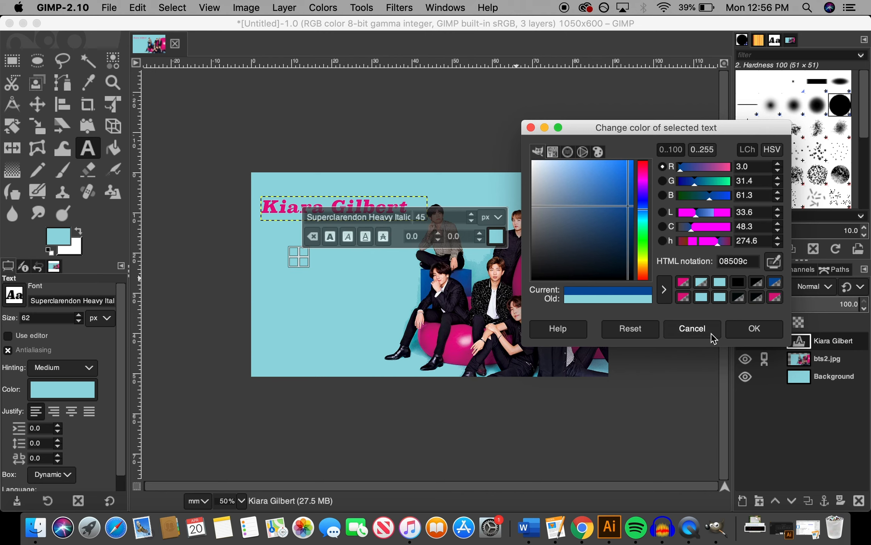
{"action": "left_click", "coordinate": [754, 329]}
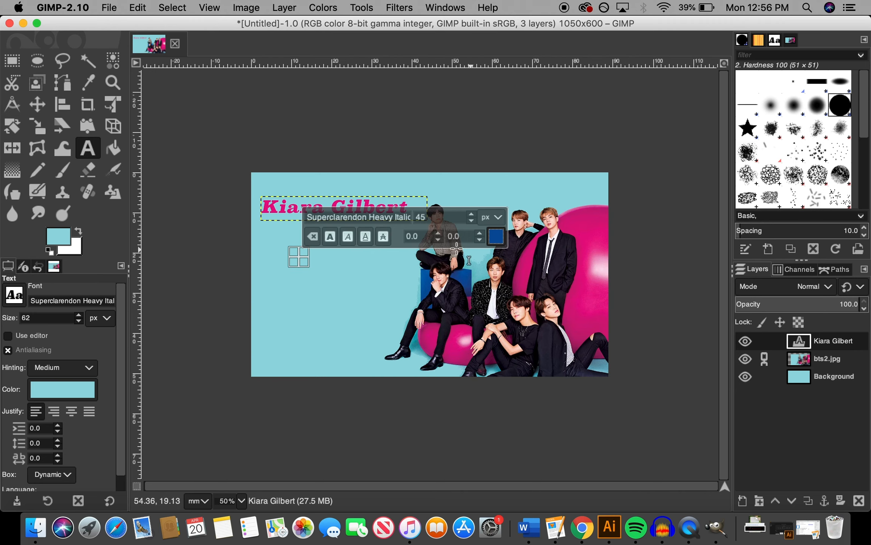
{"action": "type", "text": "T"}
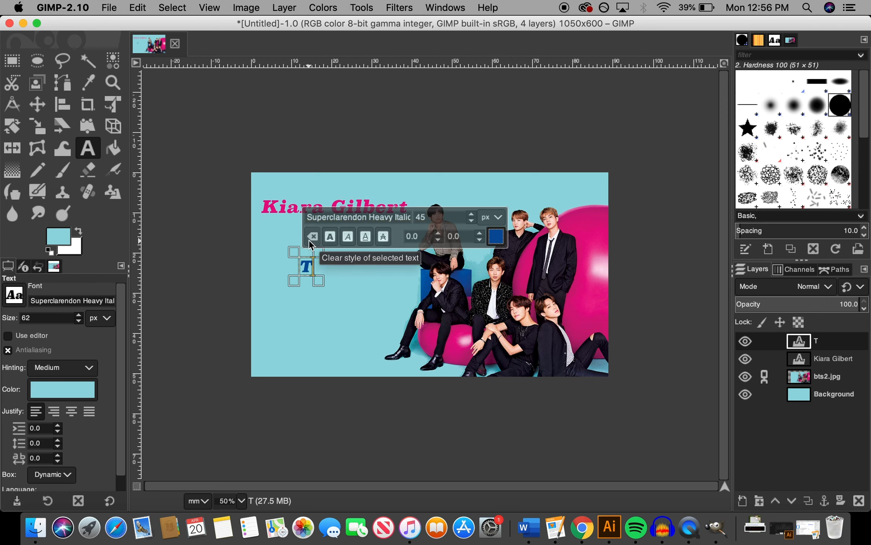
{"action": "type", "text": "een"}
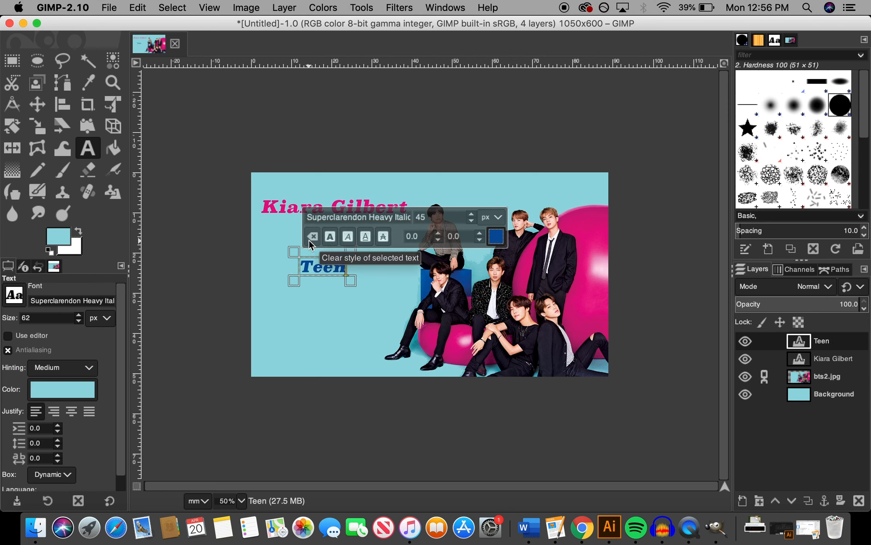
{"action": "type", "text": " Direc"}
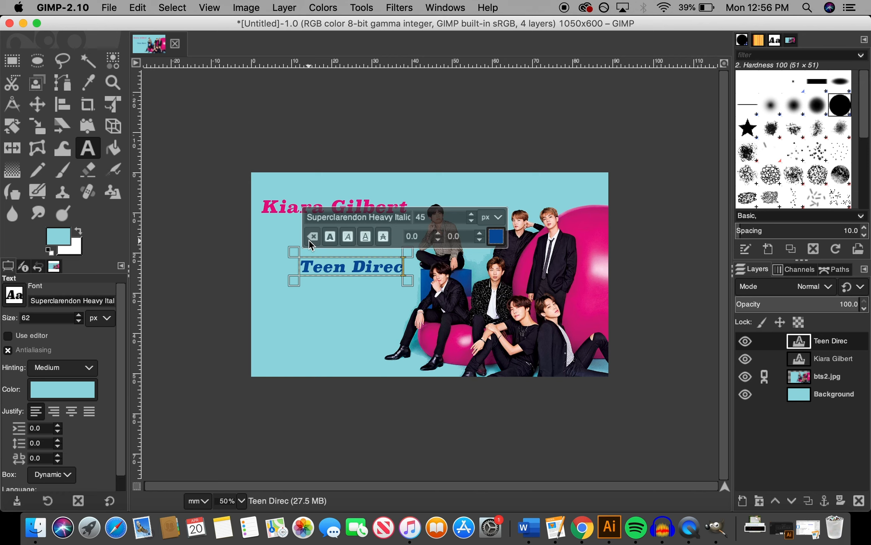
{"action": "type", "text": "tor"}
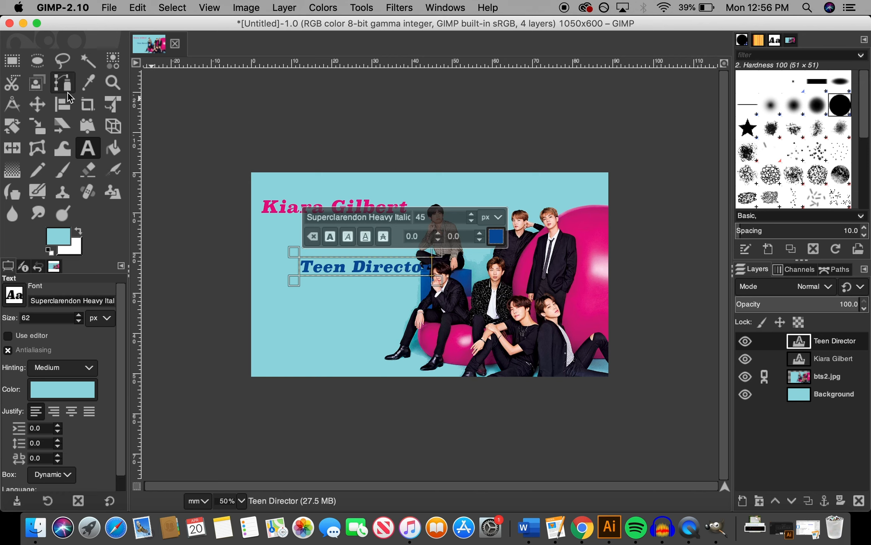
{"action": "left_click", "coordinate": [44, 103]}
Step: Nudge the 'Teen Director' text up and left beneath the name
{"action": "left_click", "coordinate": [385, 262]}
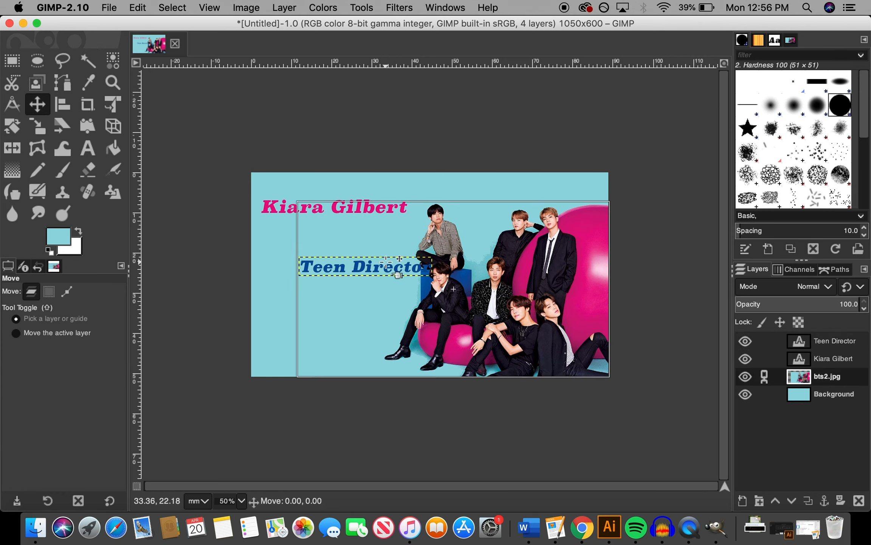
{"action": "left_click_drag", "start_coordinate": [328, 265], "coordinate": [285, 228]}
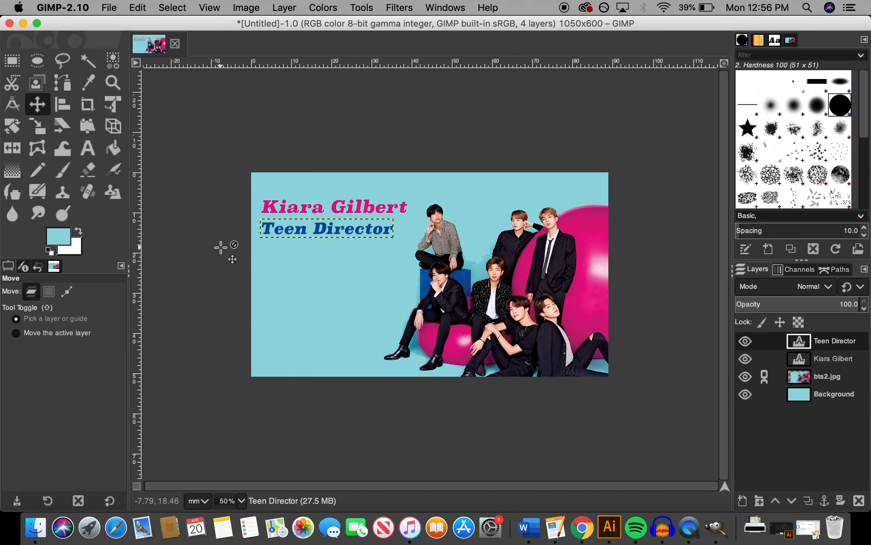
{"action": "left_click", "coordinate": [88, 148]}
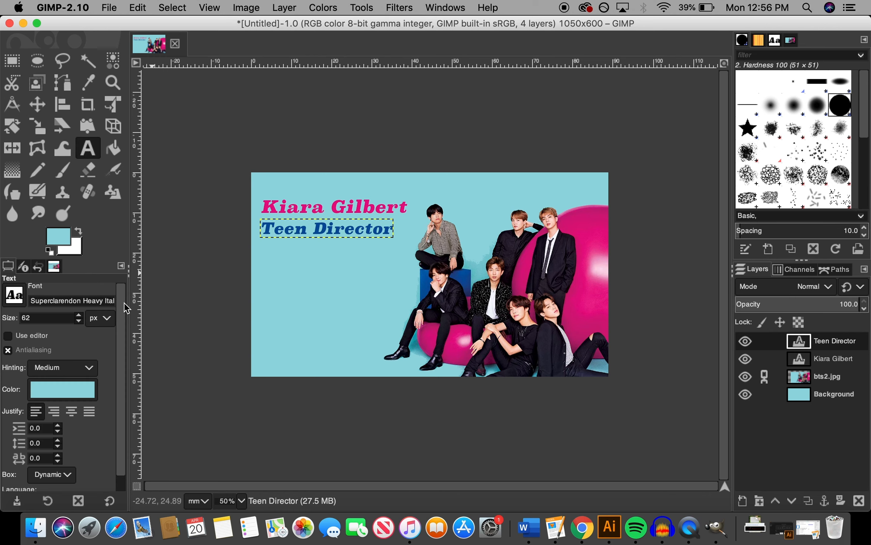
Step: Choose the Superclarendon Light font and start a new text box below 'Teen Director'
{"action": "left_click", "coordinate": [14, 294]}
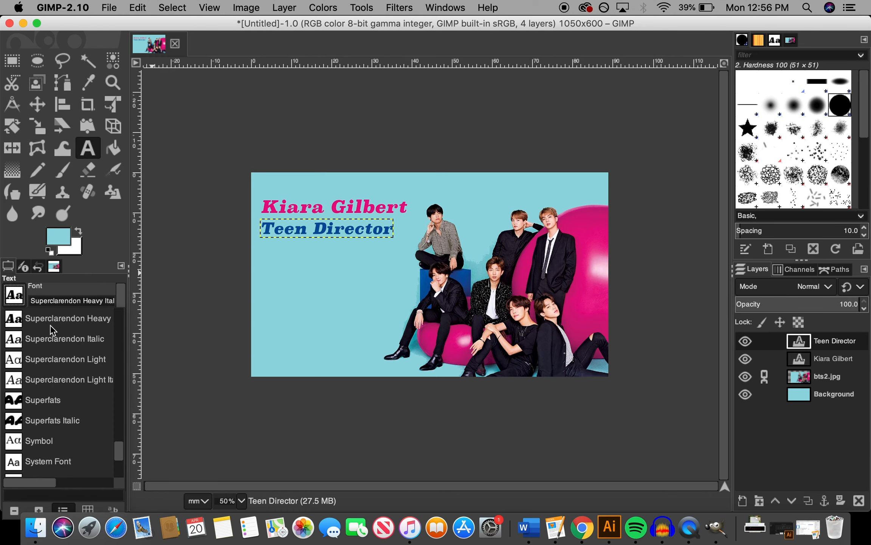
{"action": "scroll", "coordinate": [115, 453], "scroll_direction": "up", "scroll_amount": 5}
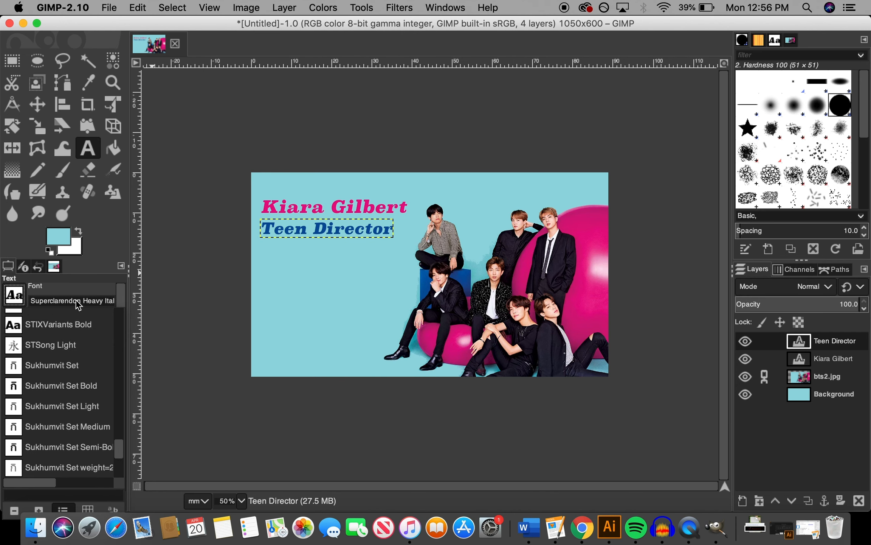
{"action": "scroll", "coordinate": [115, 448], "scroll_direction": "up", "scroll_amount": 5}
{"action": "scroll", "coordinate": [118, 450], "scroll_direction": "down", "scroll_amount": 10}
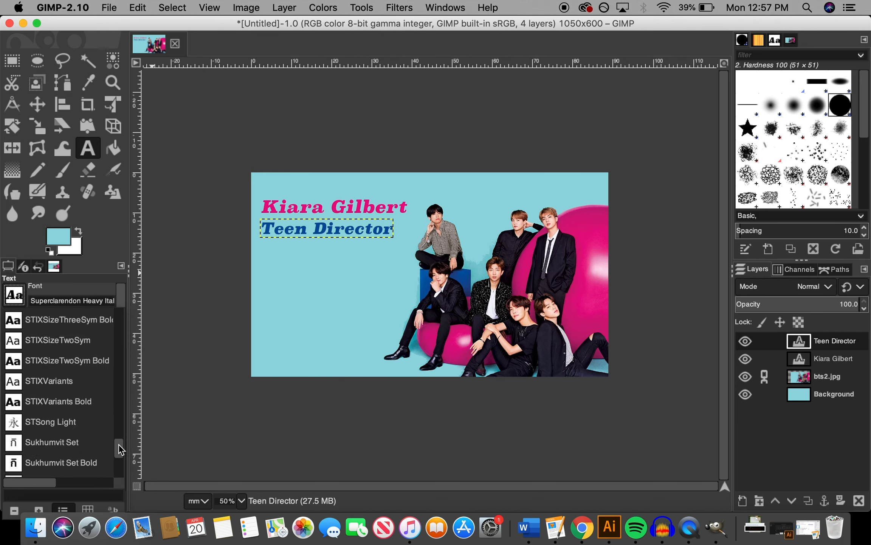
{"action": "left_click", "coordinate": [64, 446]}
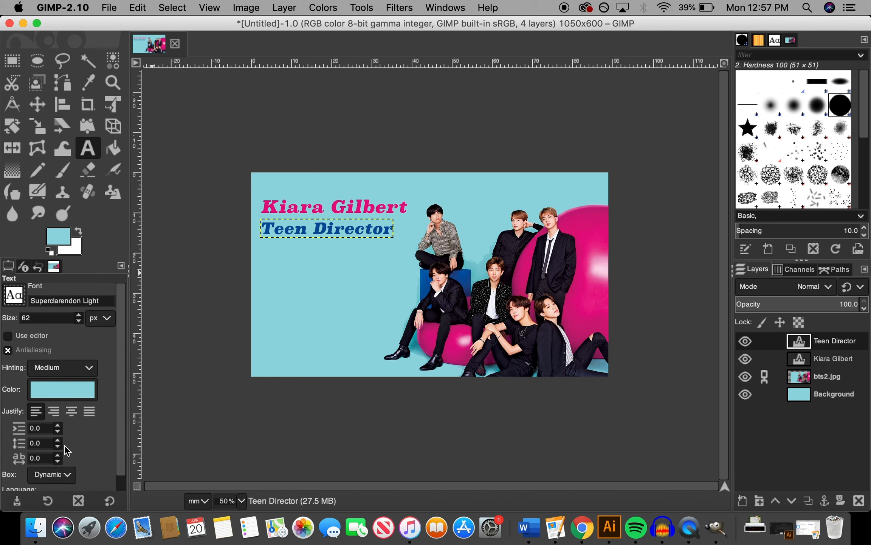
{"action": "left_click", "coordinate": [261, 274]}
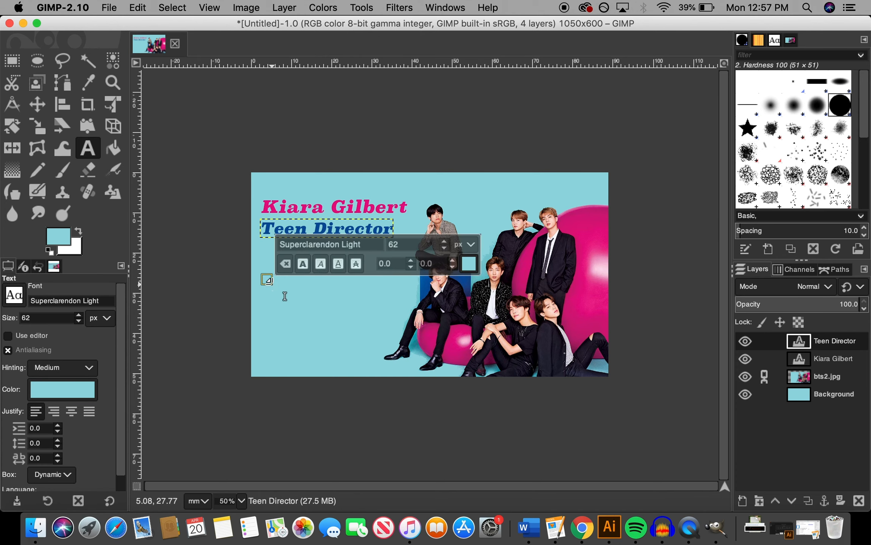
Step: Set the new text colour to black 000000
{"action": "left_click", "coordinate": [469, 265]}
{"action": "left_click", "coordinate": [445, 305]}
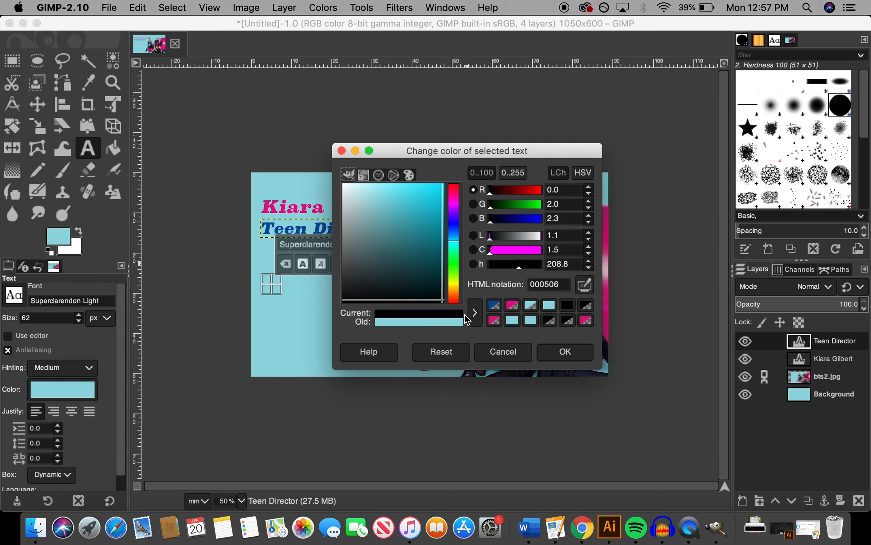
{"action": "key", "text": "Return"}
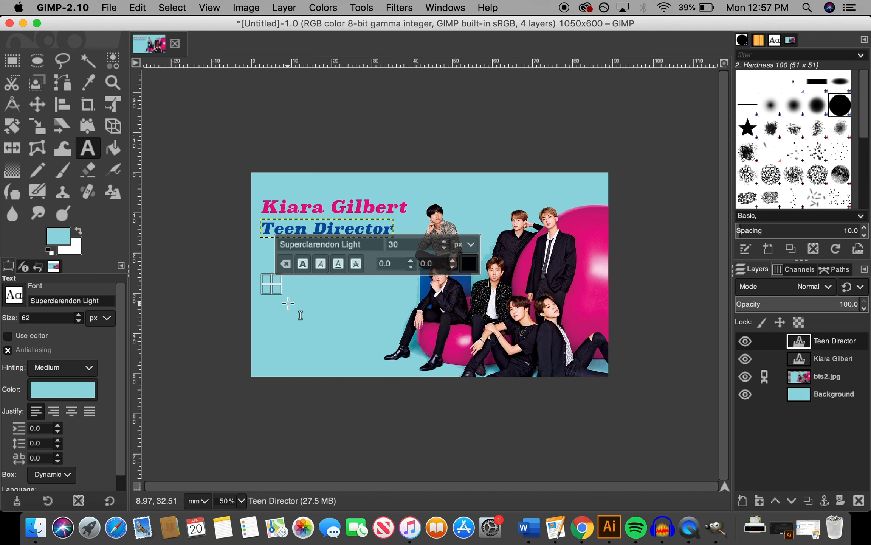
Step: Type three lines: 'Miller Freedom Center', 'Beys and Girls Club' and a phone number
{"action": "type", "text": "Miller"}
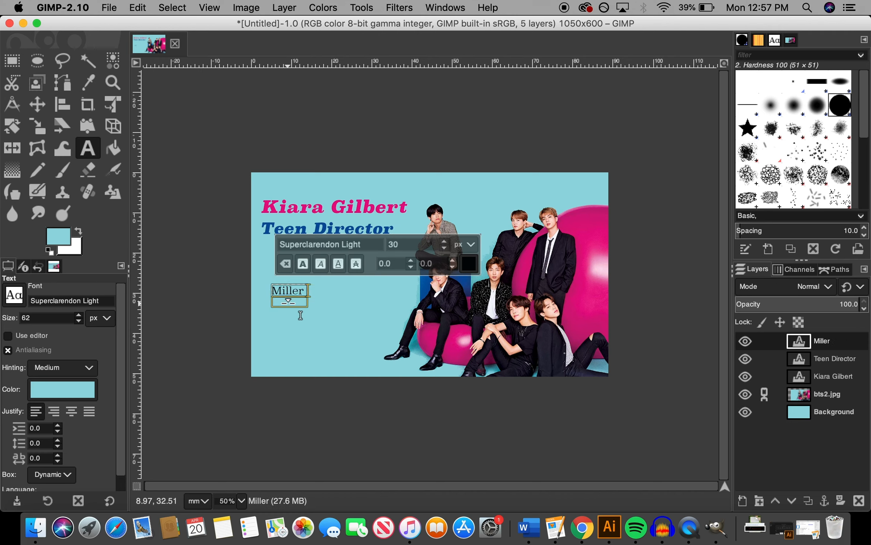
{"action": "type", "text": " Freedom"}
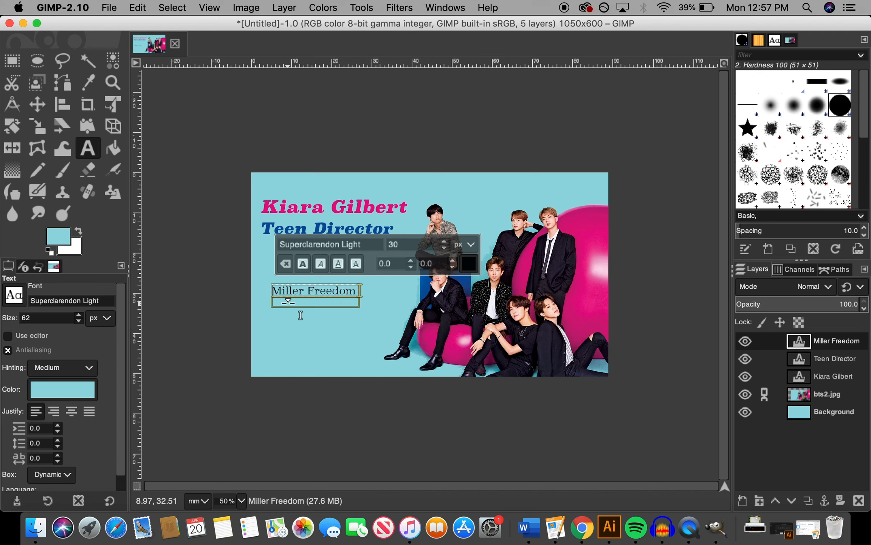
{"action": "type", "text": " Center"}
{"action": "key", "text": "Return"}
{"action": "type", "text": "Be"}
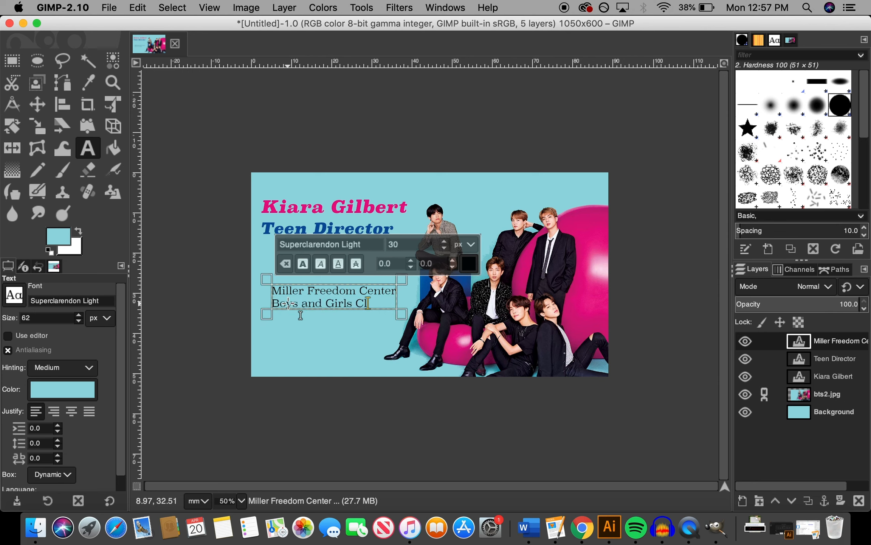
{"action": "type", "text": "ys and Girls Club"}
{"action": "key", "text": "Return"}
{"action": "type", "text": "1 800"}
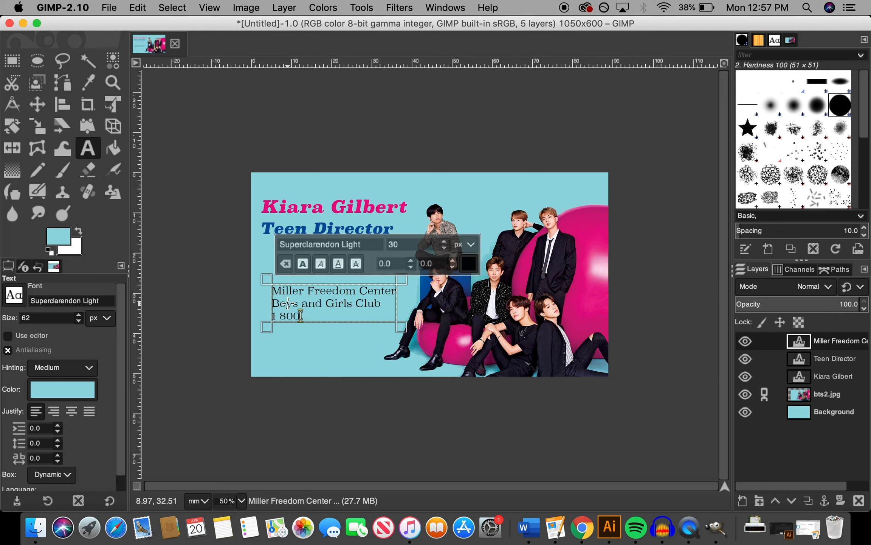
{"action": "type", "text": " BTS Stan"}
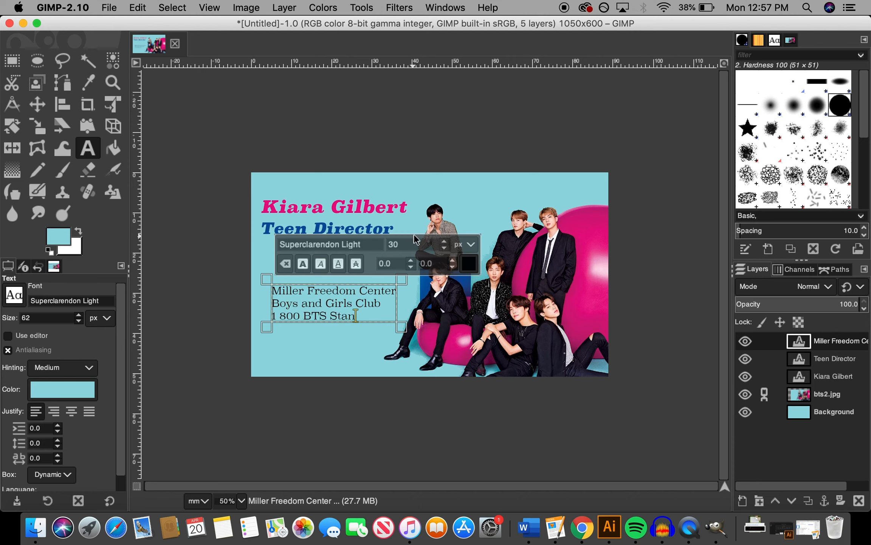
{"action": "left_click", "coordinate": [37, 104]}
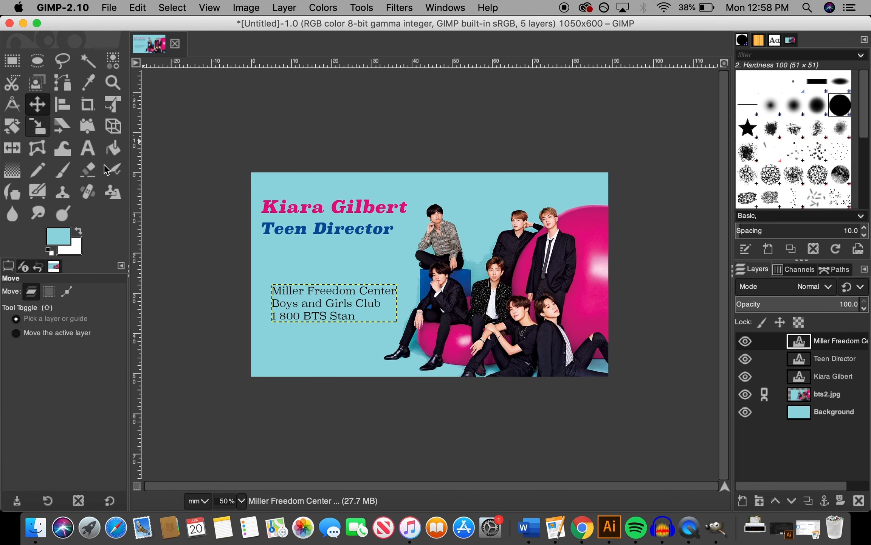
Step: Undo an accidental photo move, then lock position and pixels on the bts2.jpg and Background layers
{"action": "left_click_drag", "start_coordinate": [315, 305], "coordinate": [310, 308]}
{"action": "key", "text": "super+z"}
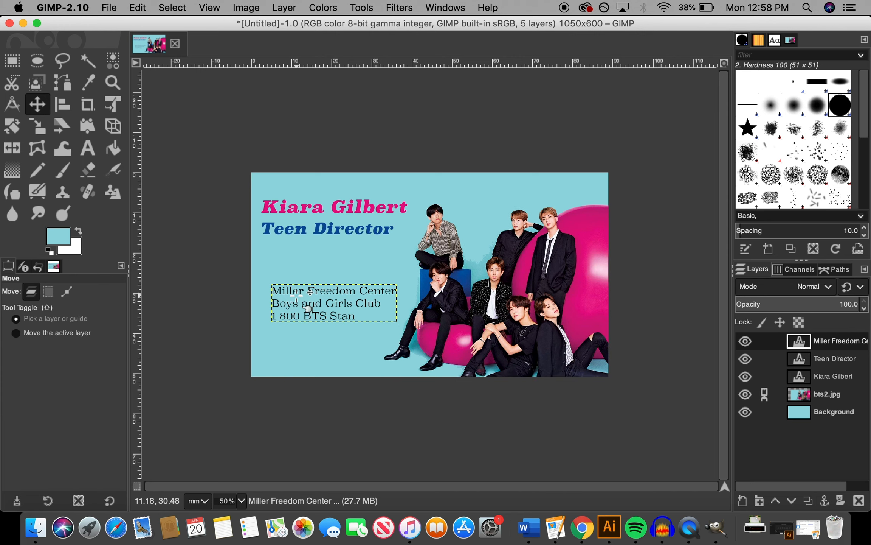
{"action": "left_click", "coordinate": [764, 415]}
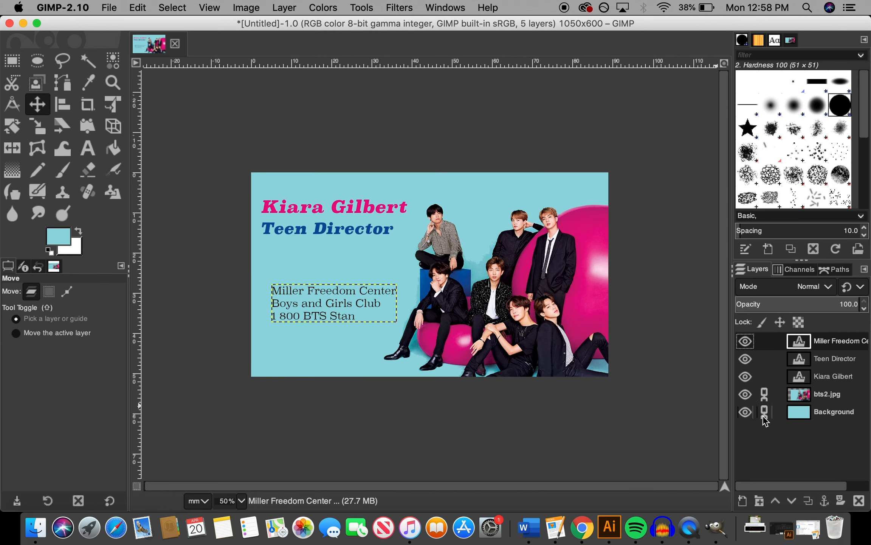
{"action": "left_click", "coordinate": [776, 397]}
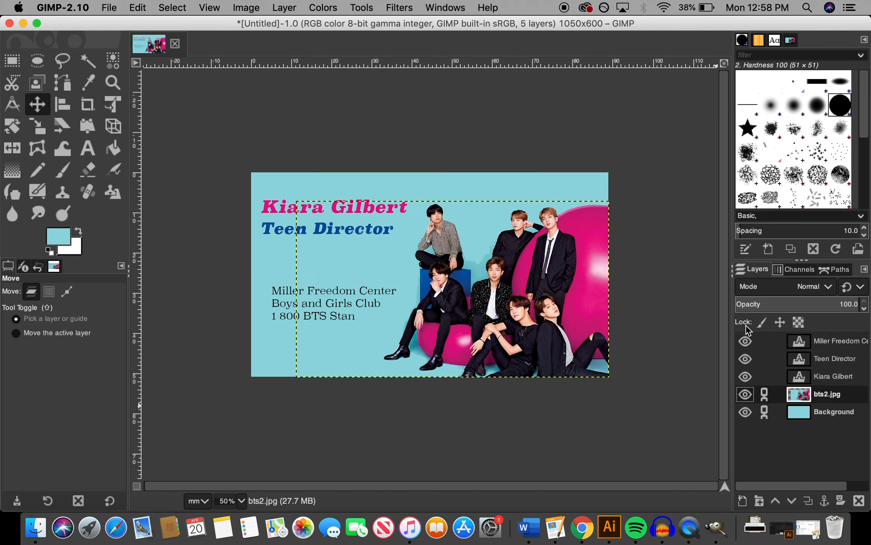
{"action": "left_click", "coordinate": [780, 322]}
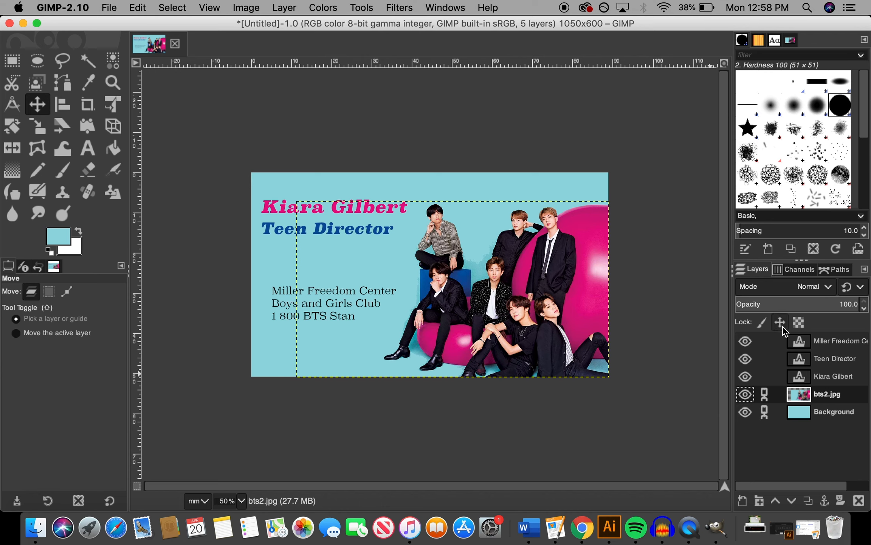
{"action": "left_click", "coordinate": [765, 411]}
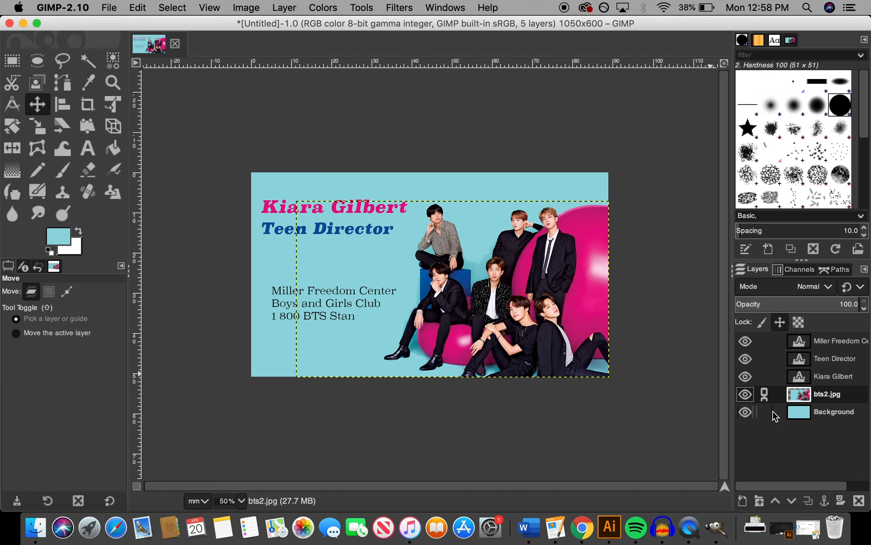
{"action": "left_click", "coordinate": [762, 322]}
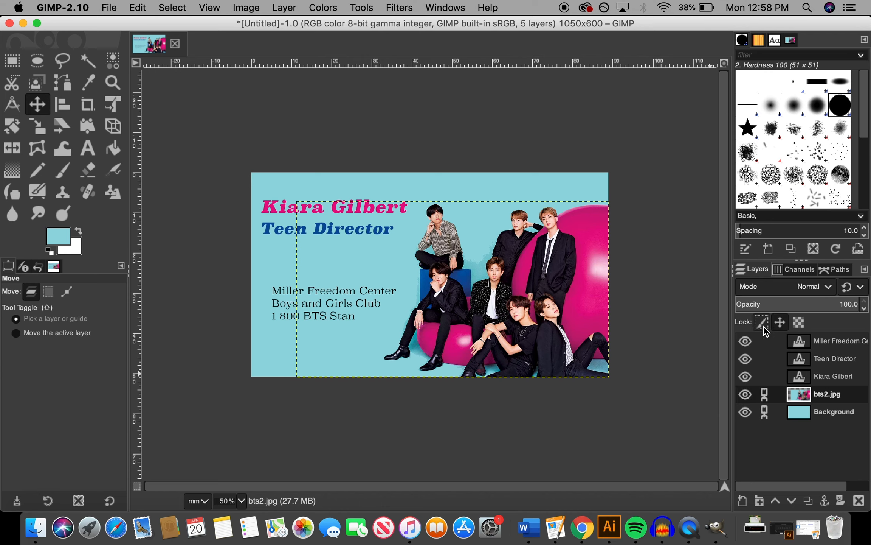
{"action": "left_click", "coordinate": [776, 412]}
{"action": "left_click", "coordinate": [780, 322]}
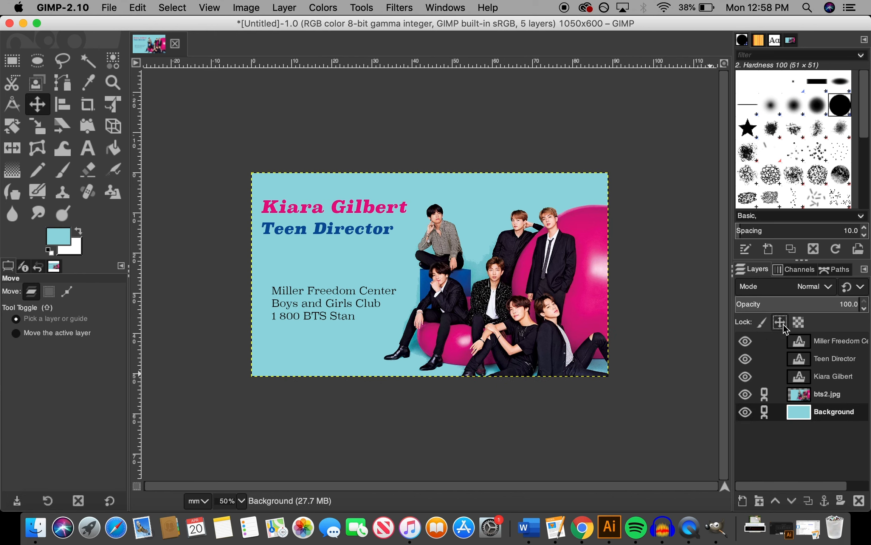
Step: Move the address text layer slightly left and up on the card
{"action": "left_click", "coordinate": [826, 344]}
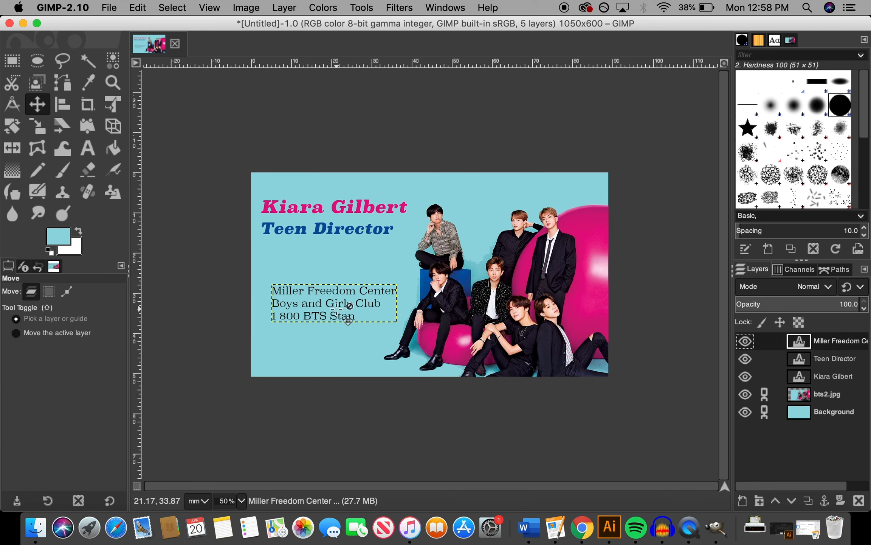
{"action": "left_click", "coordinate": [333, 305]}
{"action": "left_click", "coordinate": [834, 346]}
{"action": "double_click", "coordinate": [834, 346]}
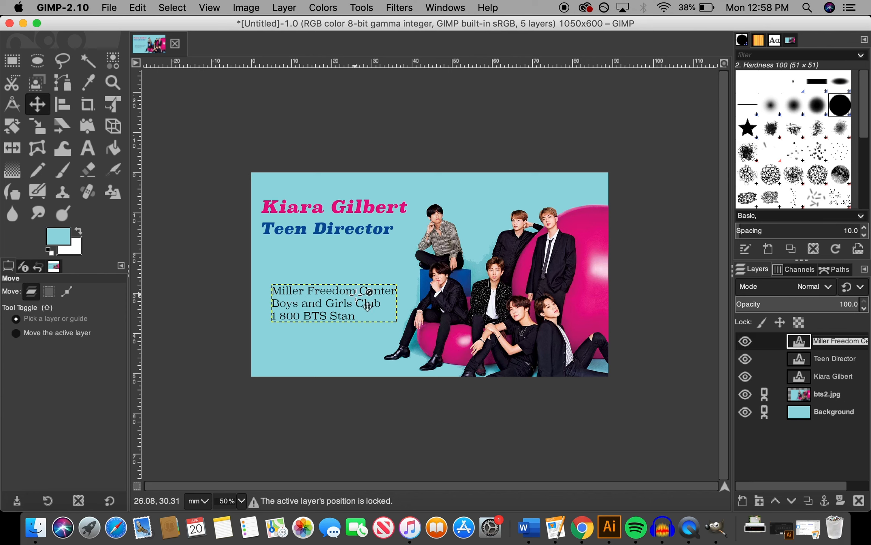
{"action": "left_click", "coordinate": [291, 301]}
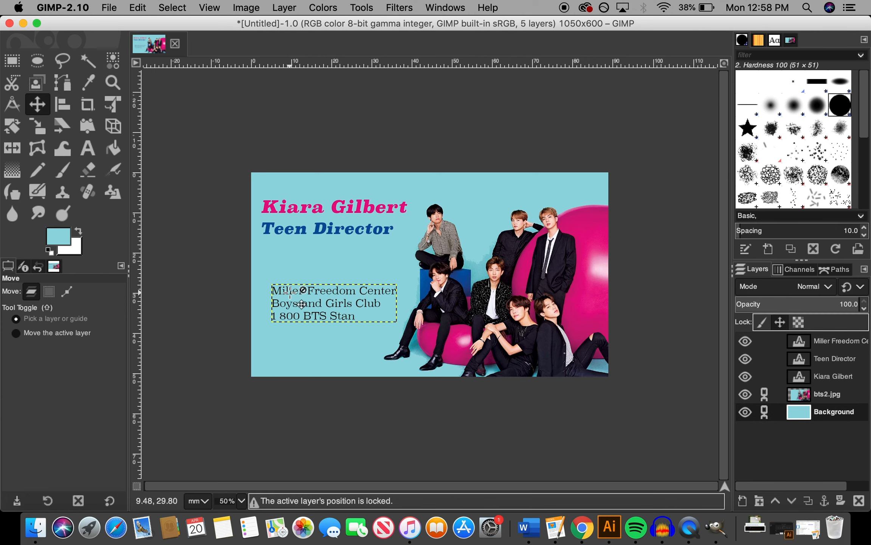
{"action": "left_click_drag", "start_coordinate": [322, 316], "coordinate": [311, 314]}
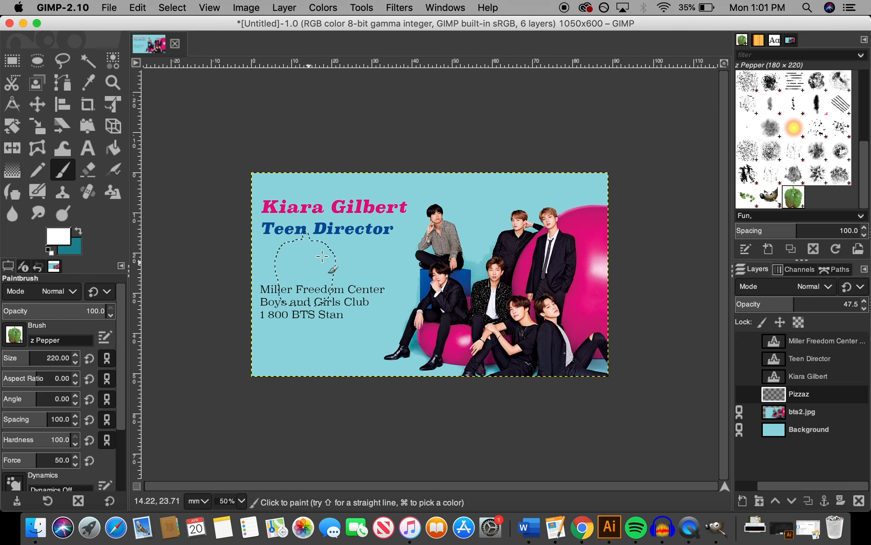
Step: Stamp trial z Pepper peppers around the card, then undo all but the one below the address
{"action": "left_click", "coordinate": [339, 334]}
{"action": "left_click", "coordinate": [392, 265]}
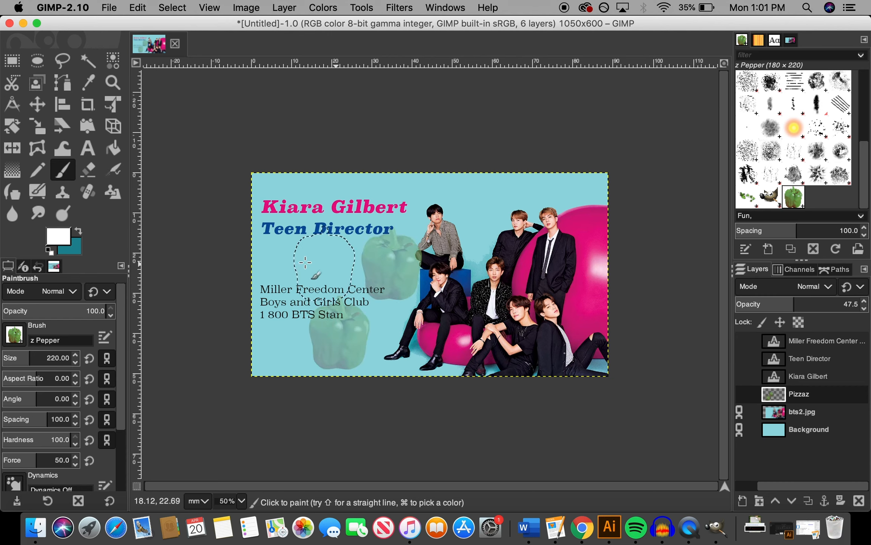
{"action": "left_click", "coordinate": [291, 257]}
{"action": "left_click", "coordinate": [354, 197]}
{"action": "left_click", "coordinate": [494, 202]}
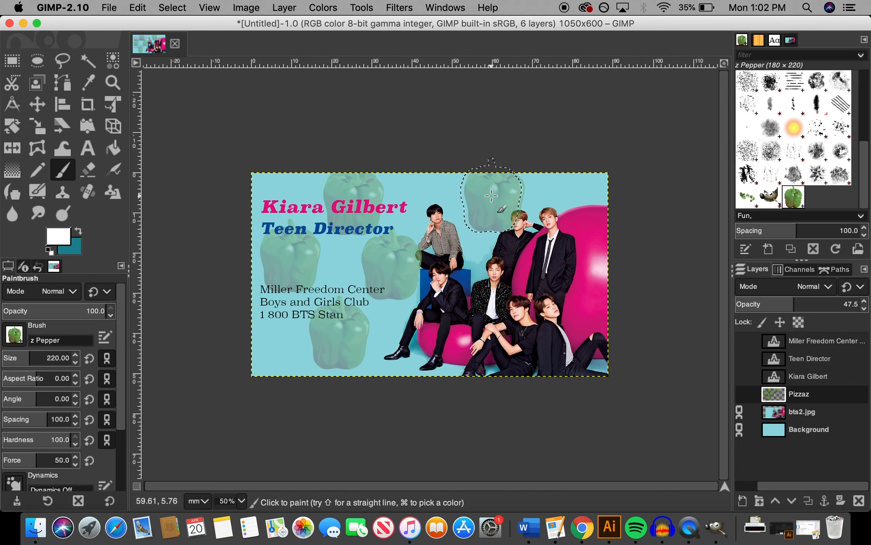
{"action": "left_click", "coordinate": [538, 244]}
{"action": "left_click", "coordinate": [495, 308]}
{"action": "left_click", "coordinate": [440, 282]}
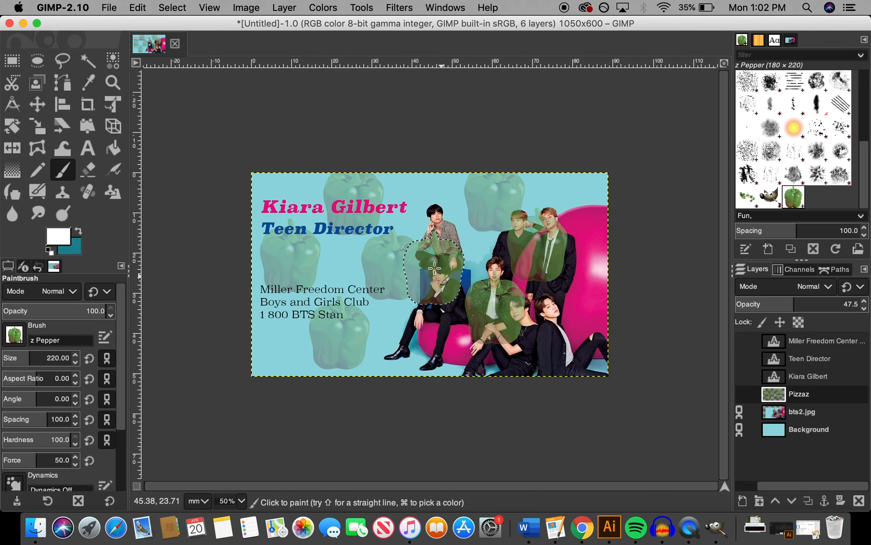
{"action": "left_click", "coordinate": [438, 233]}
{"action": "key", "text": "super+z"}
{"action": "key", "text": "super+z"}
{"action": "key", "text": "super+z"}
{"action": "key", "text": "super+z"}
{"action": "key", "text": "super+z"}
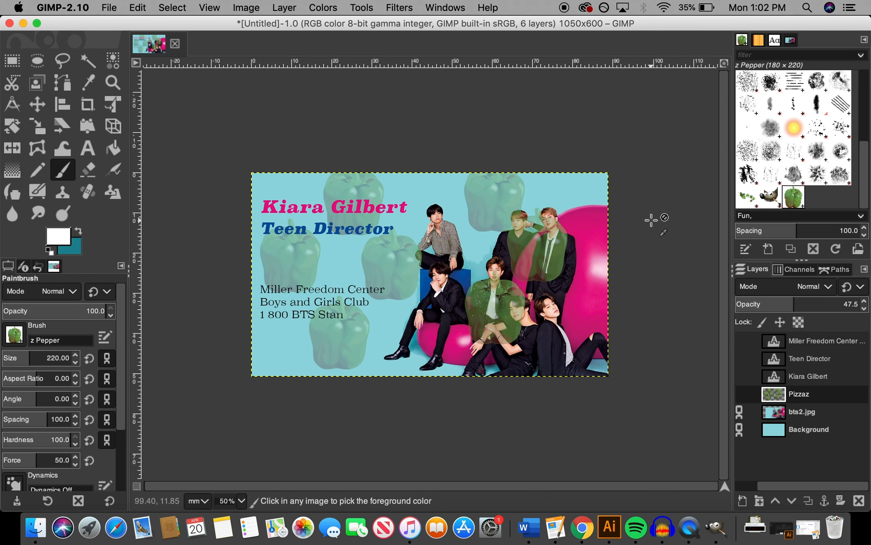
{"action": "key", "text": "super+z"}
{"action": "key", "text": "super+z"}
{"action": "key", "text": "super+z"}
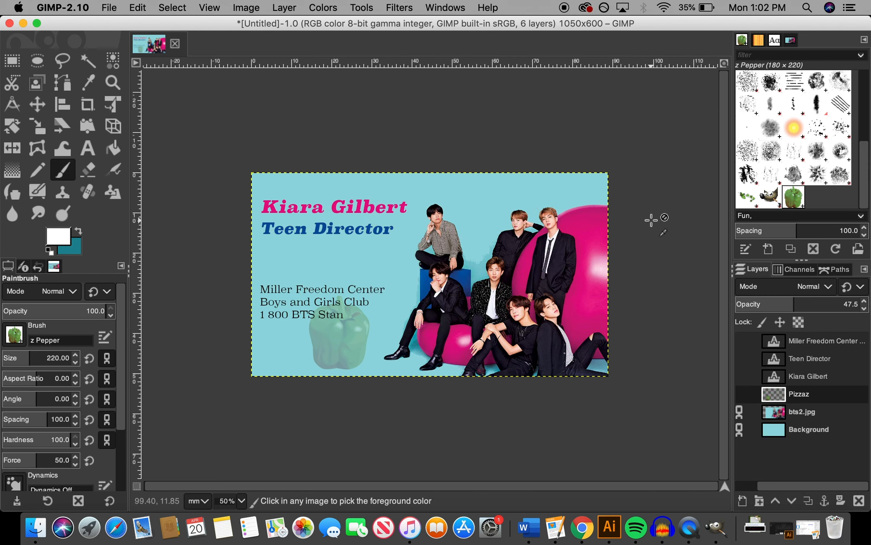